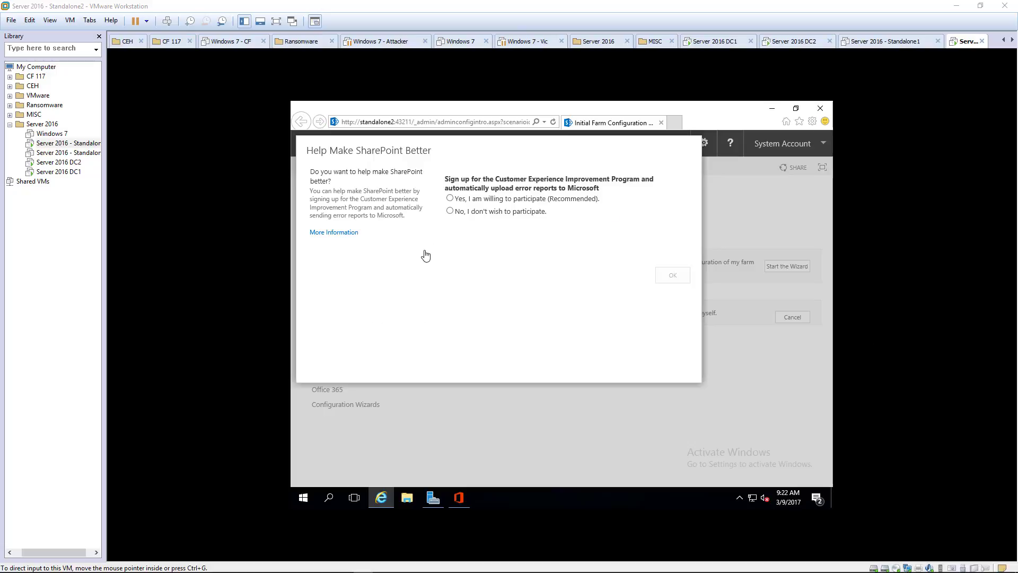
Step: Decline the Customer Experience Improvement Program with 'No, I don't wish to participate' and dismiss the prompt
left_click(468, 253)
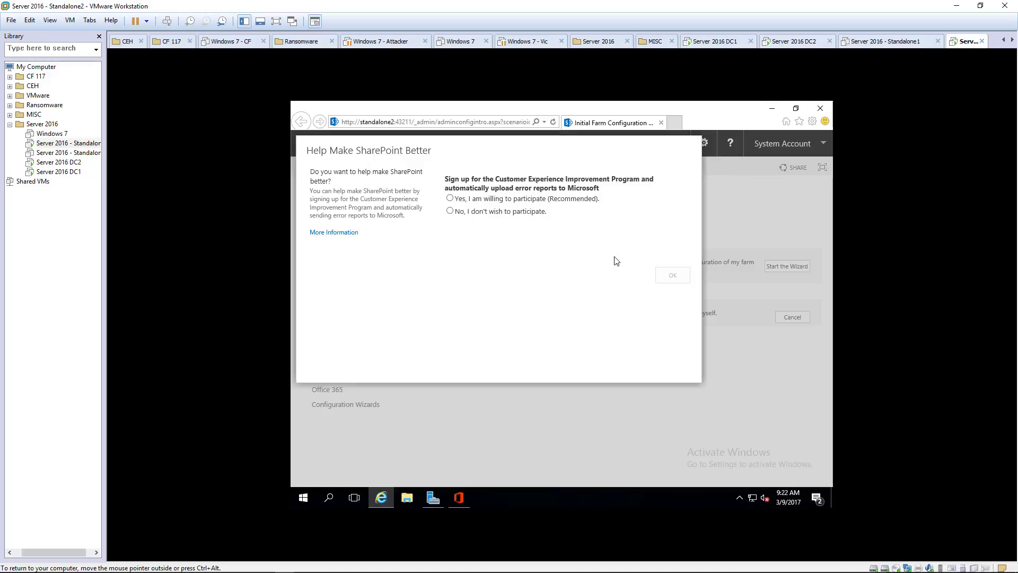
left_click(463, 215)
left_click(671, 274)
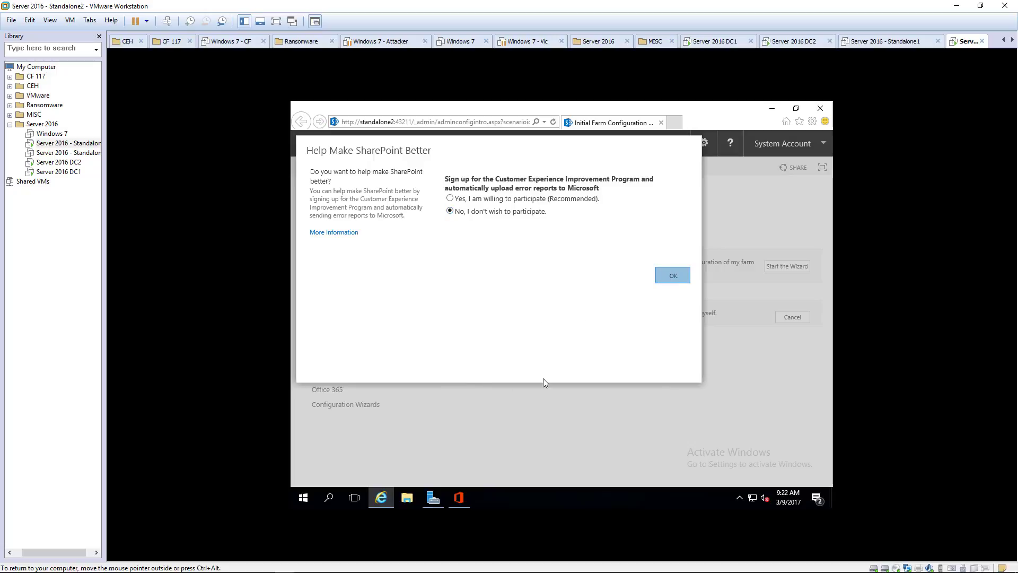
left_click(670, 275)
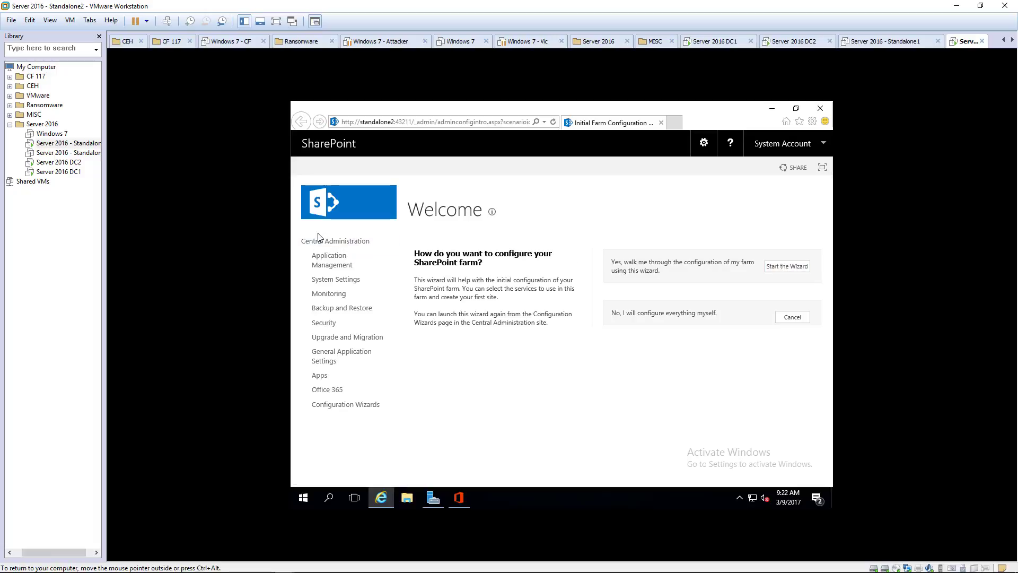
Step: List the web applications via Application Management and select SharePoint Central Administration v4 on port 43211
left_click(323, 268)
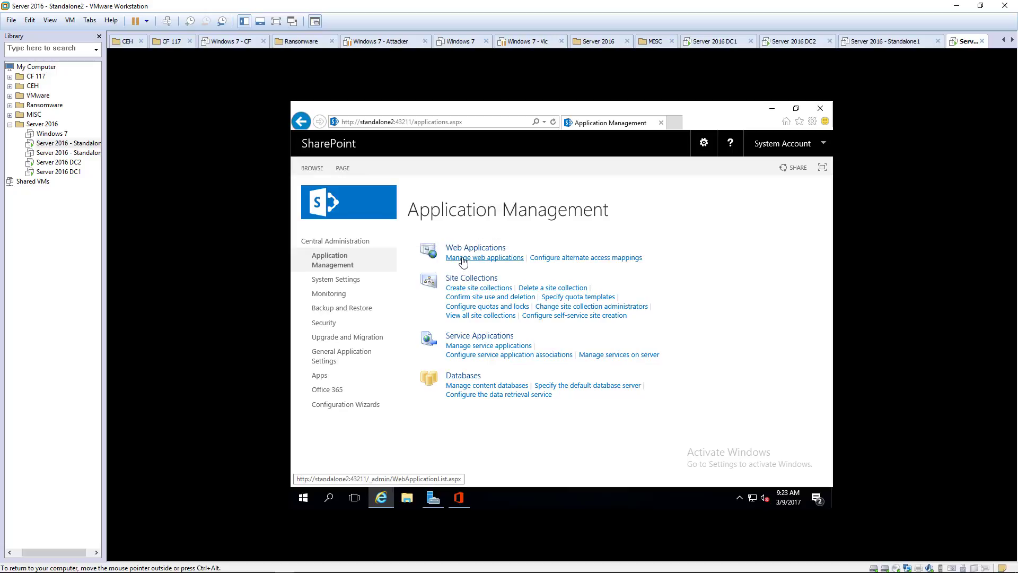
left_click(463, 262)
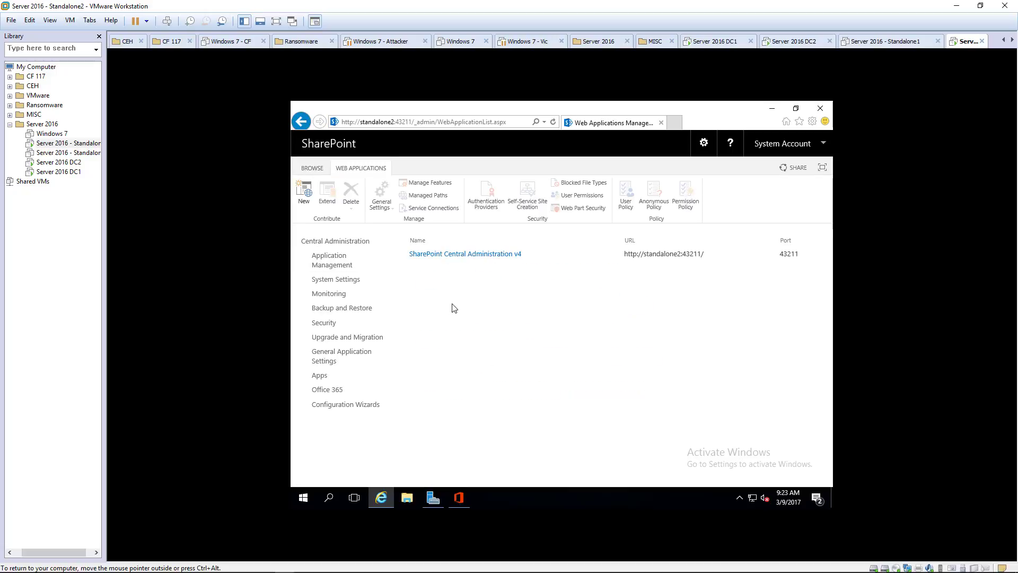
left_click_drag(621, 255, 715, 252)
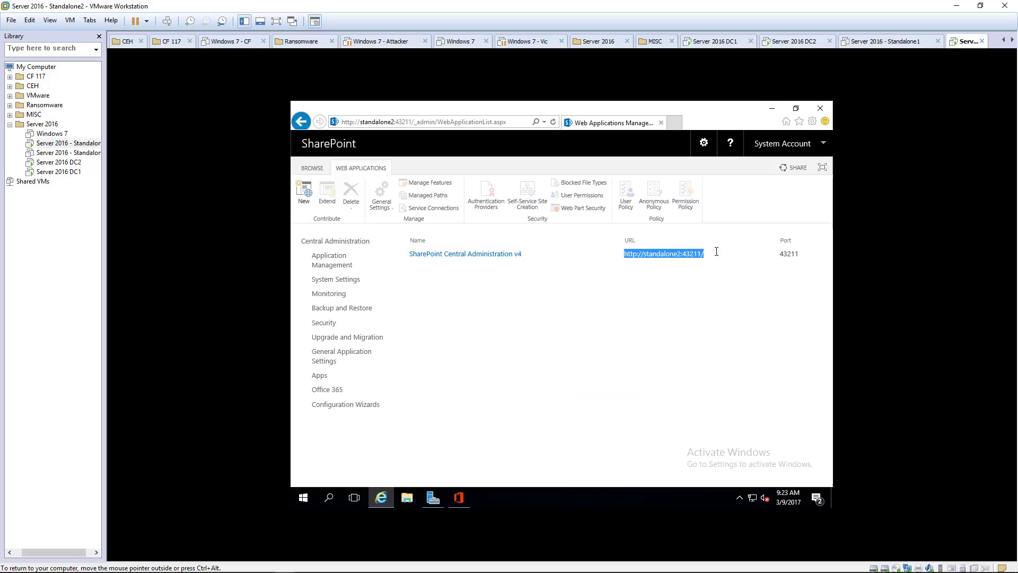
left_click(587, 298)
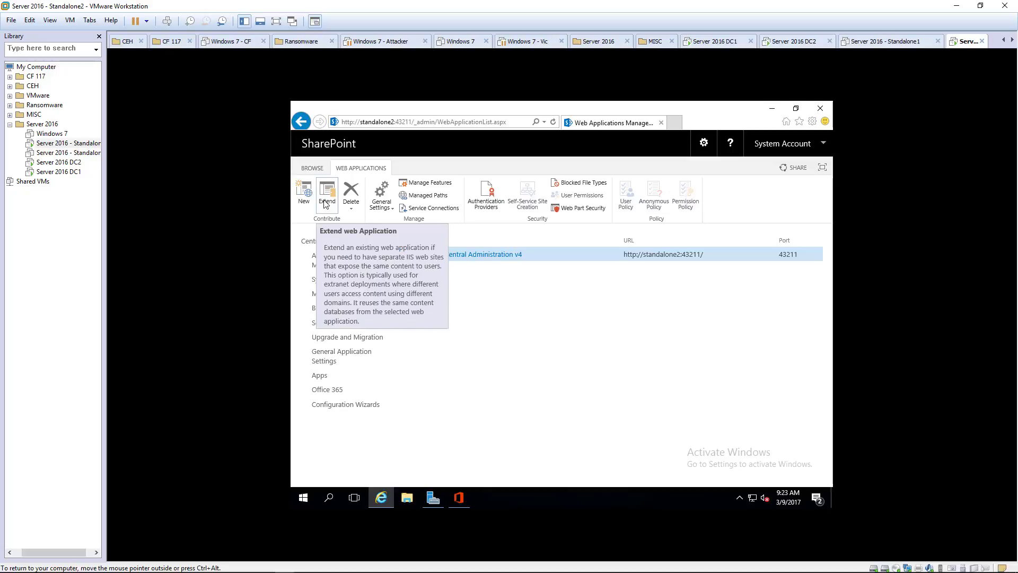
Step: Start a new web application and review its default IIS site name, path, port 80 and SSL settings
left_click(307, 199)
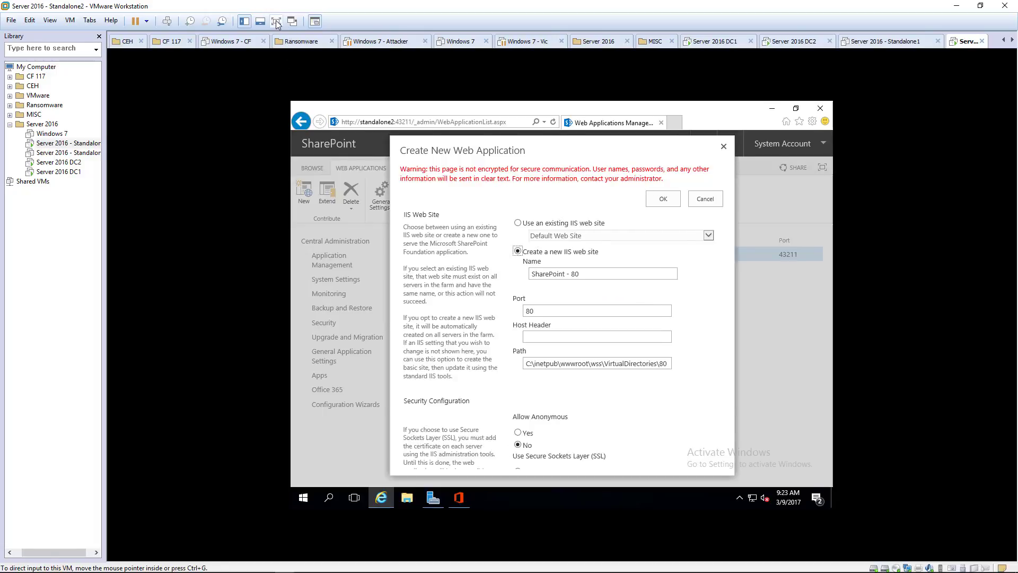
left_click(276, 20)
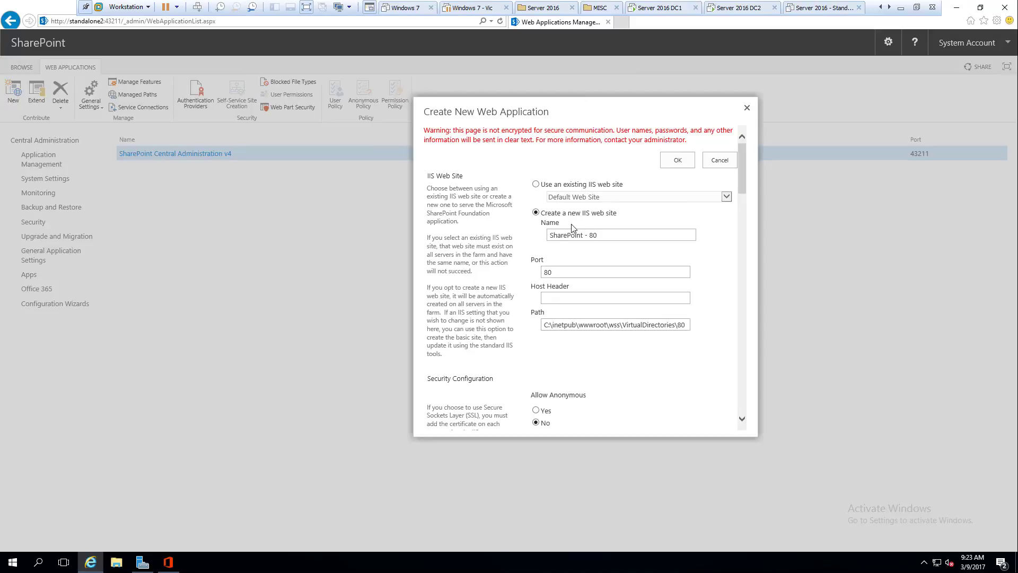
left_click_drag(569, 213, 617, 214)
left_click(610, 235)
left_click(732, 299)
triple_click(600, 325)
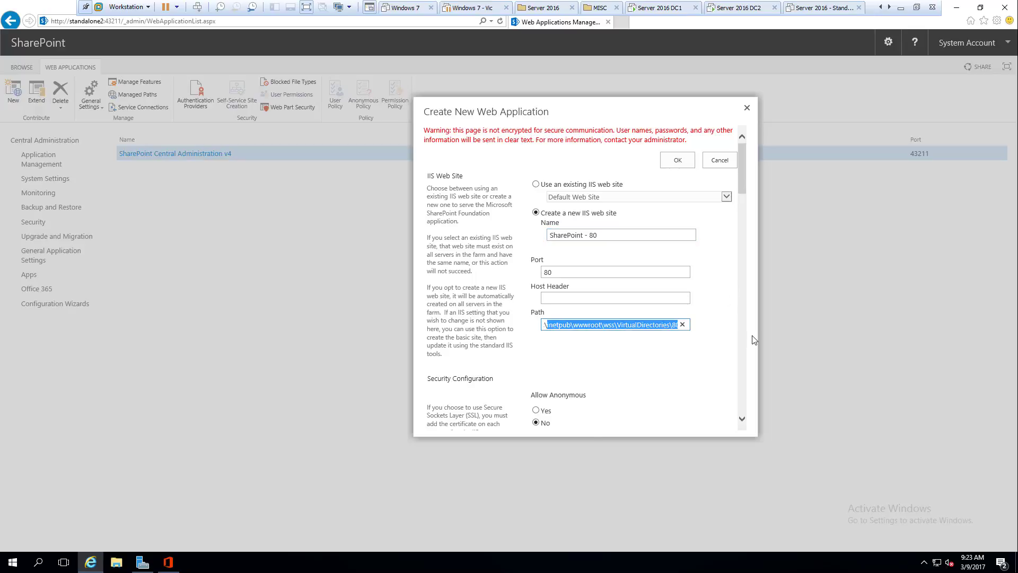
left_click(600, 367)
scroll(601, 368, "down", 1)
scroll(601, 367, "down", 1)
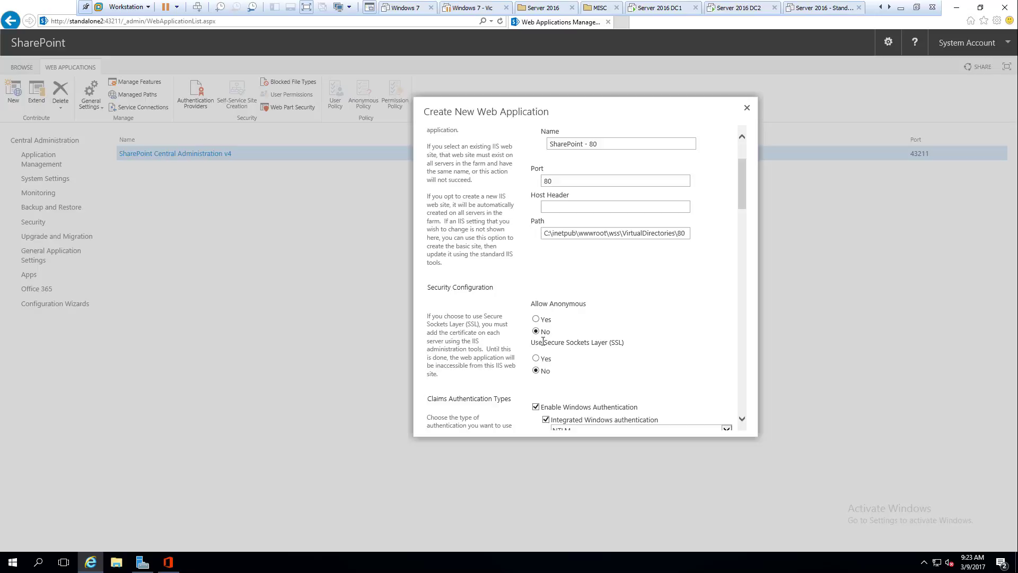
left_click_drag(531, 342, 643, 341)
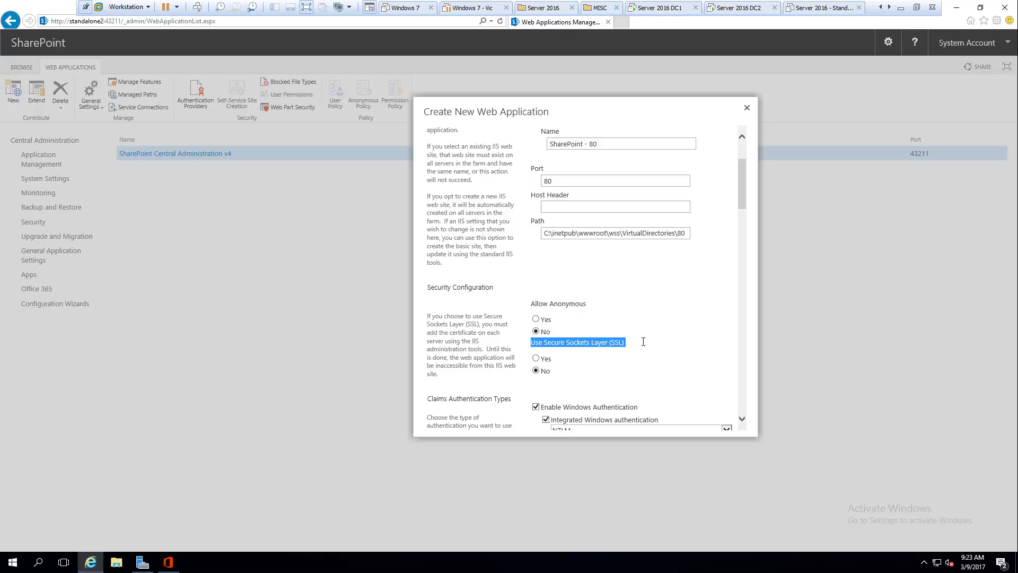
left_click_drag(744, 188, 745, 217)
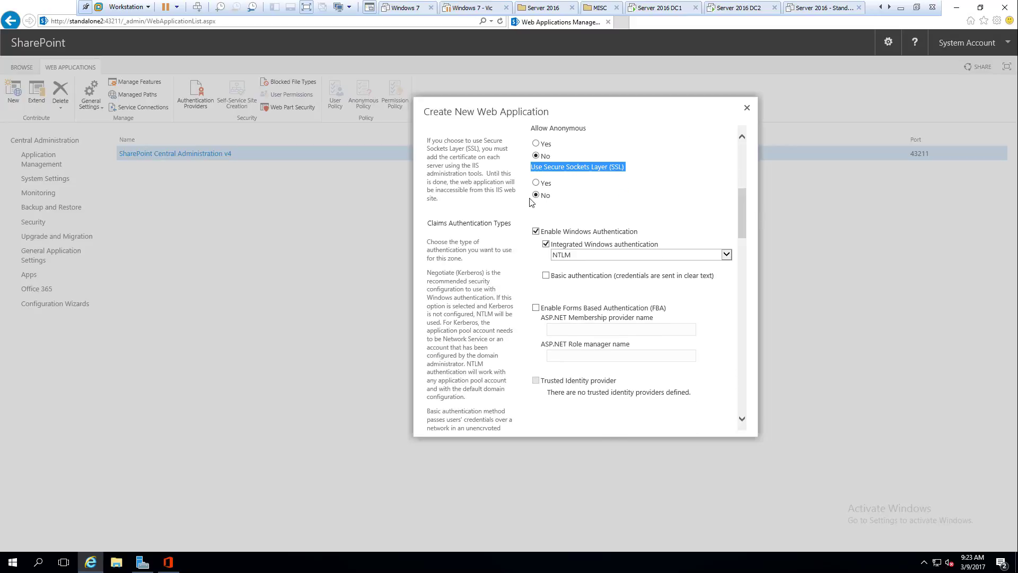
left_click_drag(744, 218, 753, 288)
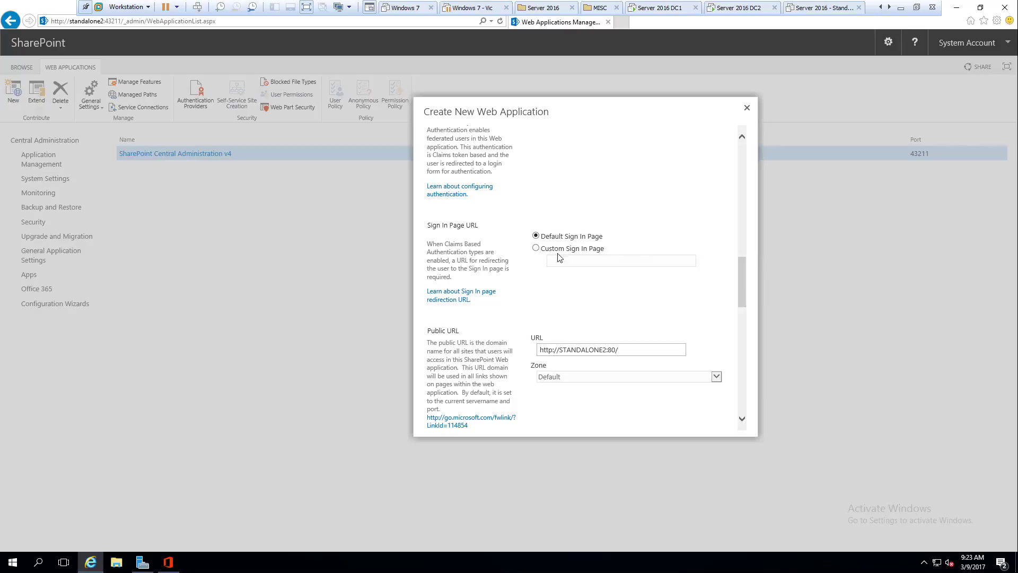
left_click_drag(644, 348, 608, 349)
triple_click(625, 353)
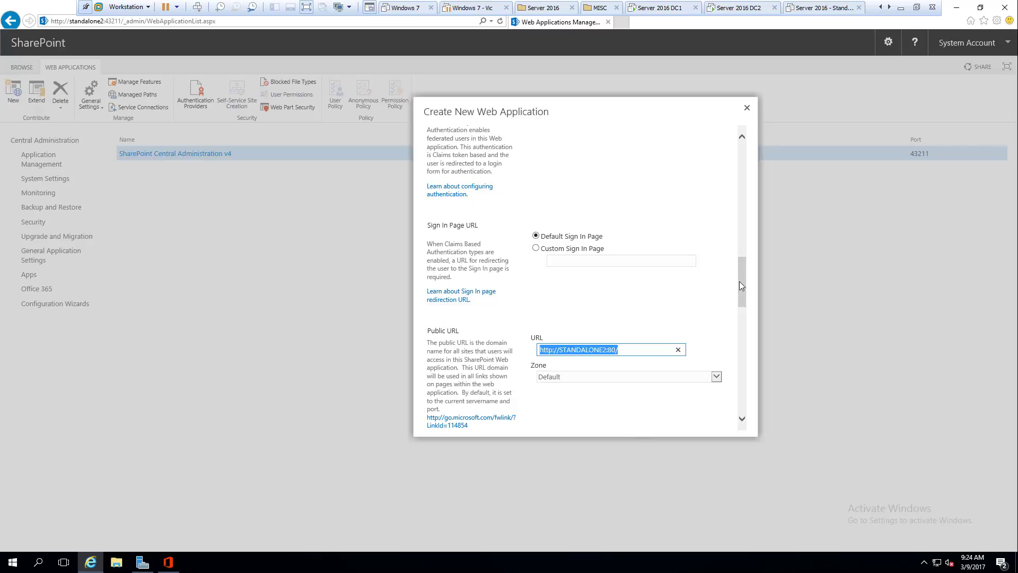
left_click_drag(739, 285, 750, 326)
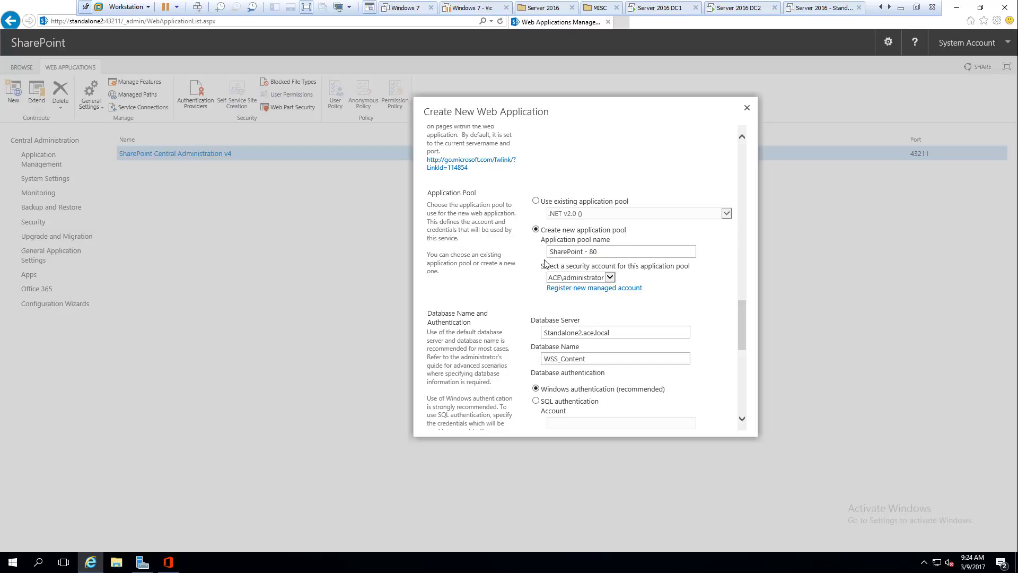
left_click_drag(542, 268, 665, 268)
left_click(666, 270)
left_click_drag(744, 312, 741, 380)
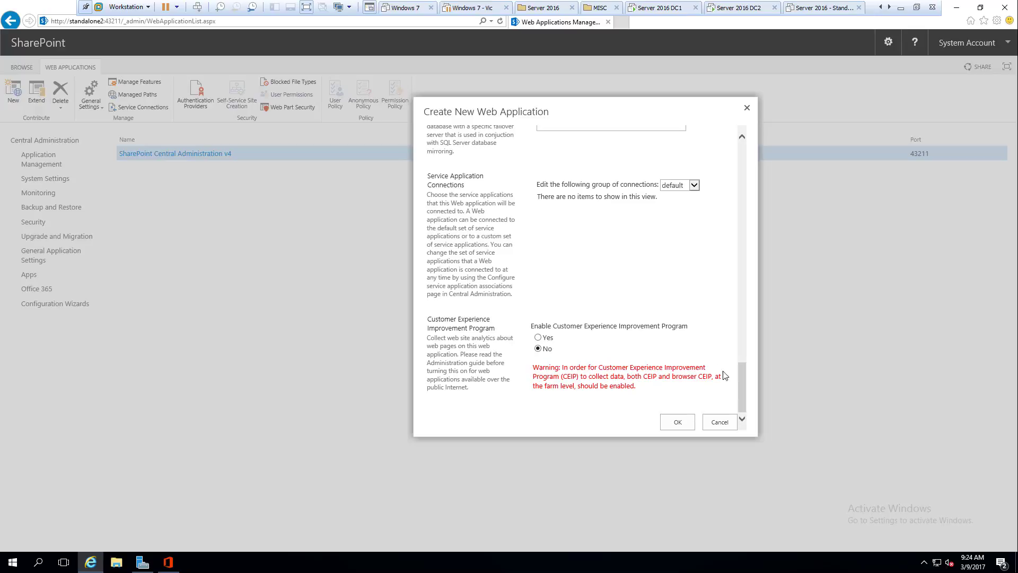
left_click(676, 423)
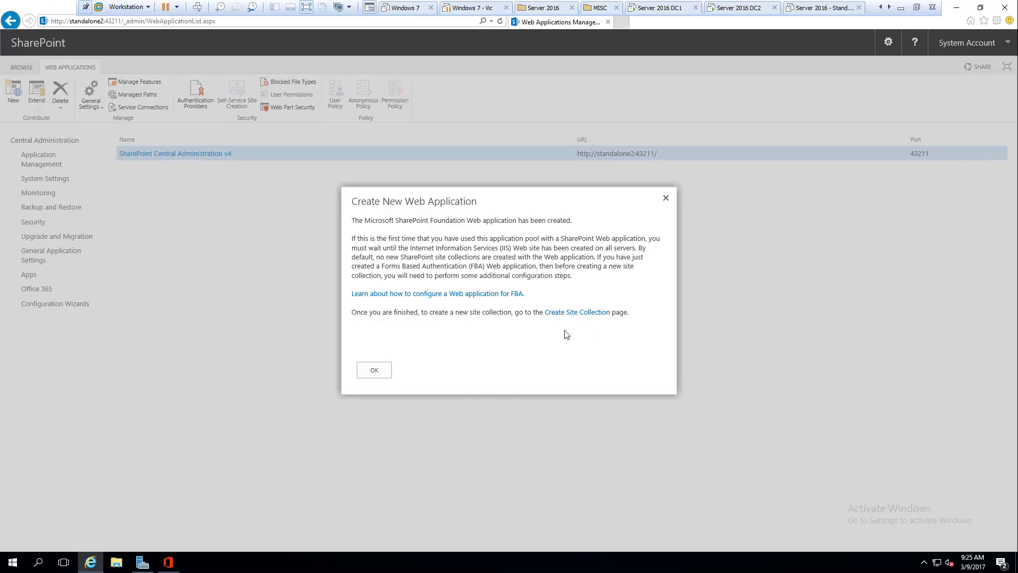
left_click(375, 370)
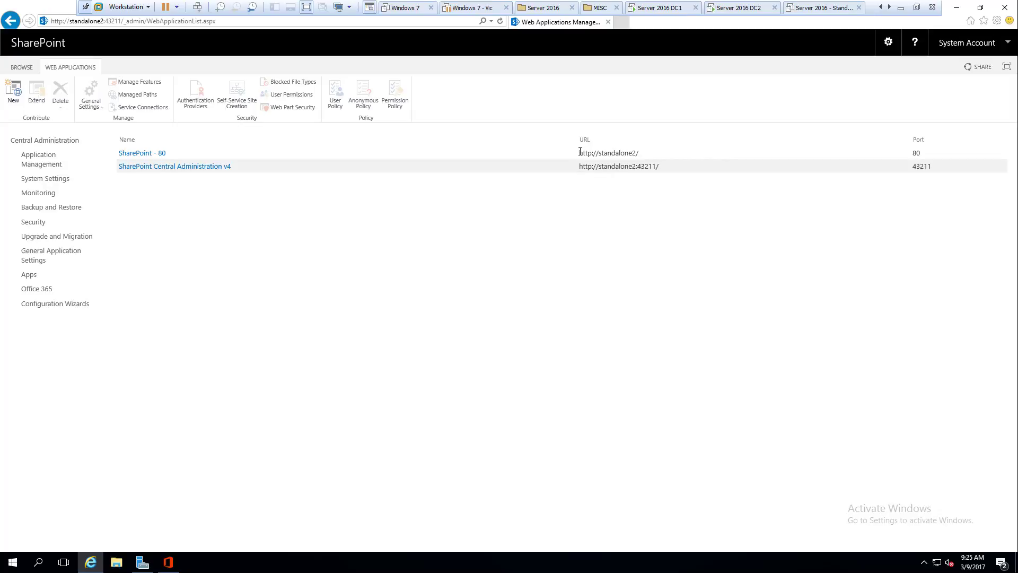
left_click_drag(580, 152, 642, 153)
key("ctrl+c")
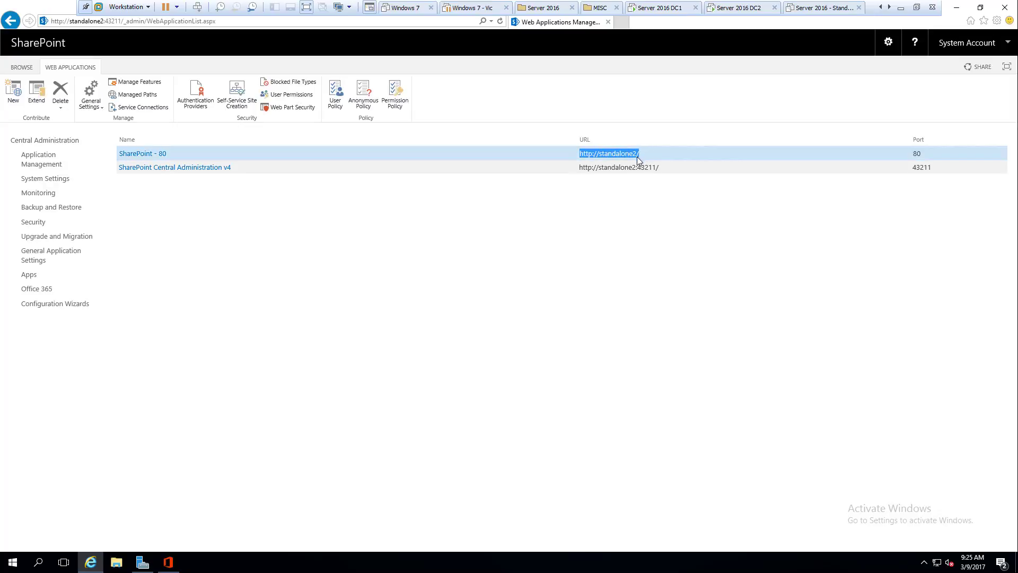
left_click(623, 22)
key("ctrl+v")
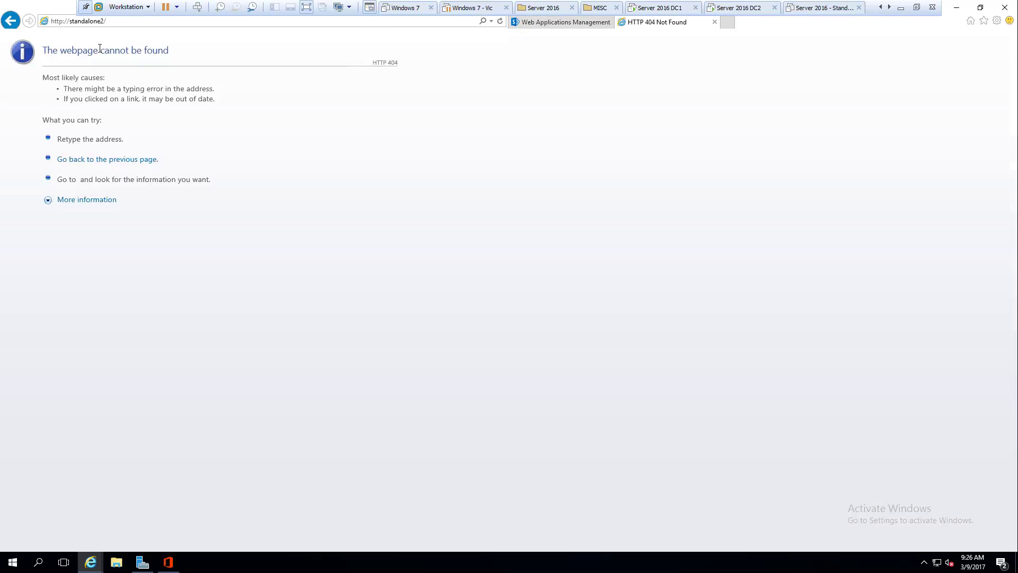
left_click(548, 22)
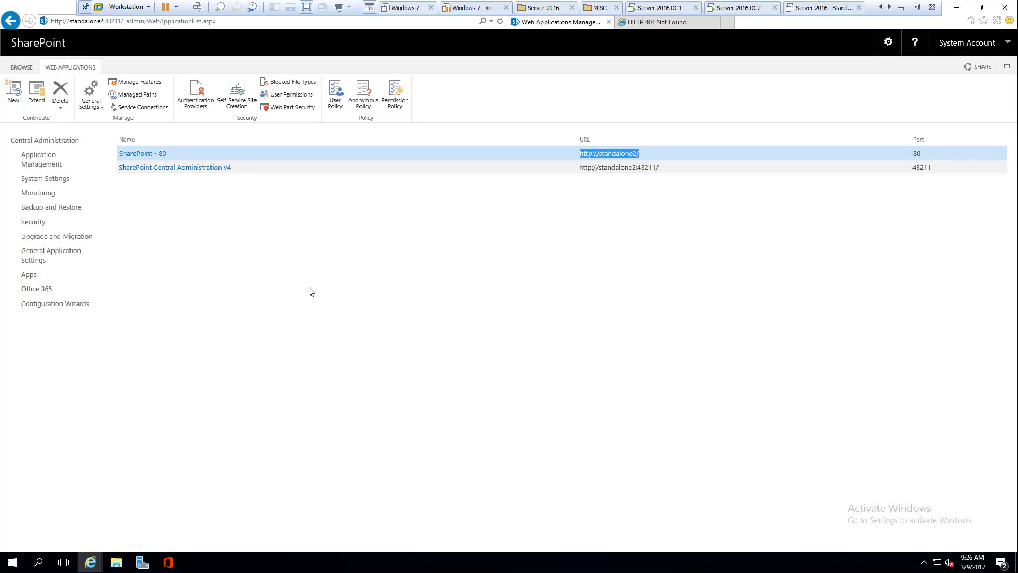
Step: Begin a new site collection titled Document with description 'Document Server'
left_click(41, 160)
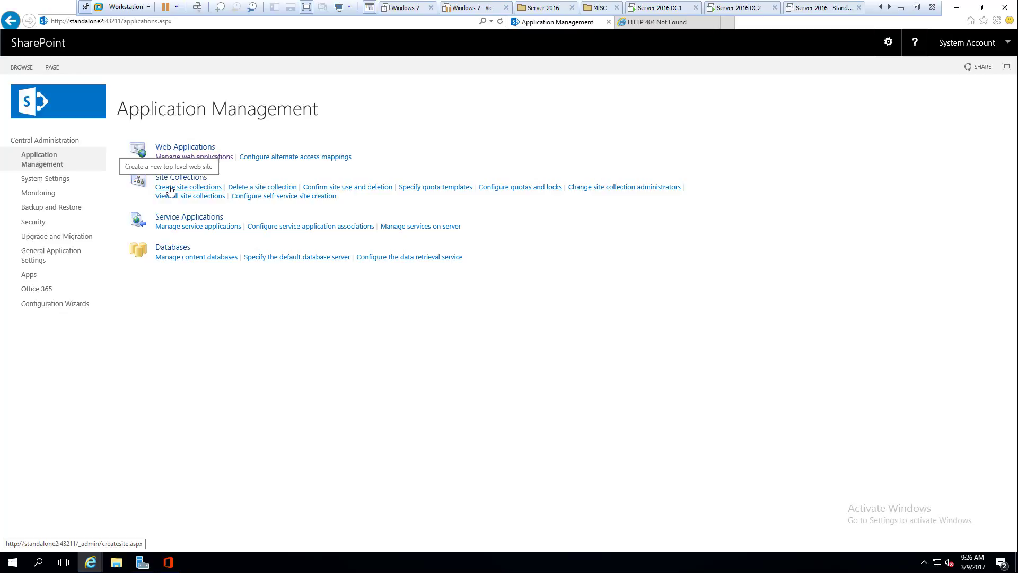
left_click(168, 191)
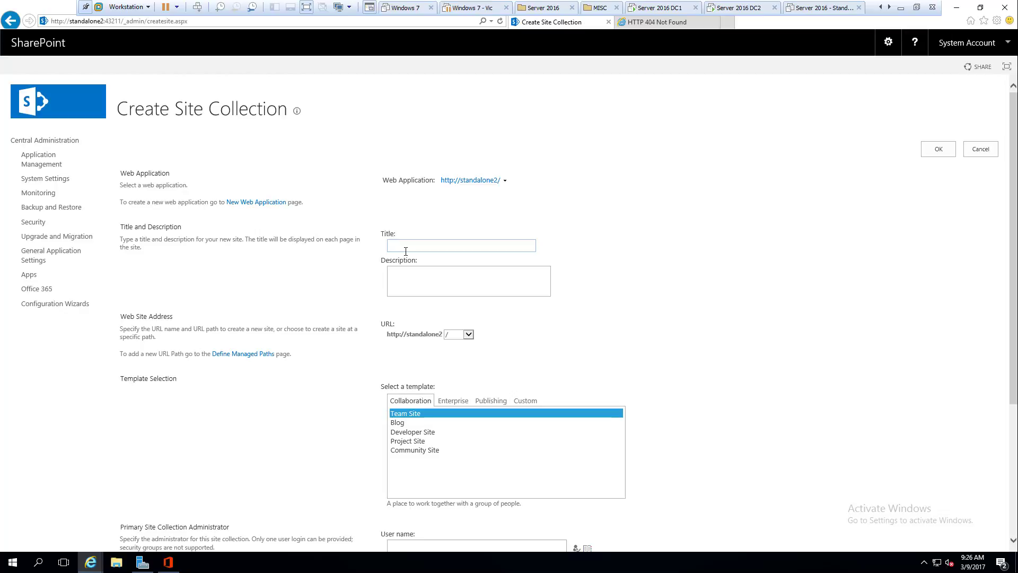
type("Document")
left_click_drag(434, 246, 377, 245)
key("ctrl+c")
left_click(439, 281)
key("ctrl+v")
type("Server")
scroll(464, 277, "down", 1)
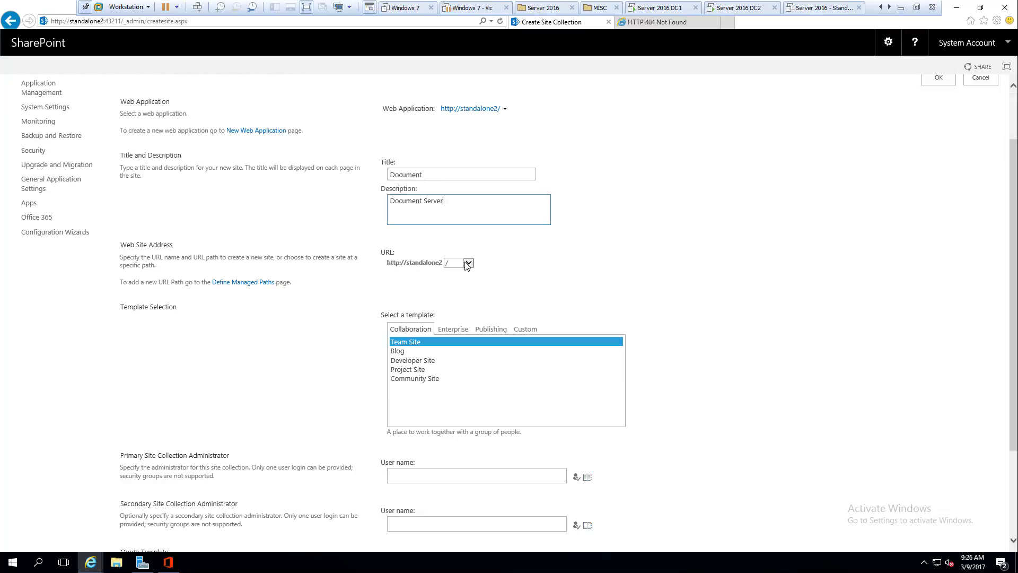
Step: Keep the root '/' URL prefix and switch to the Enterprise templates for Document Center
left_click(469, 264)
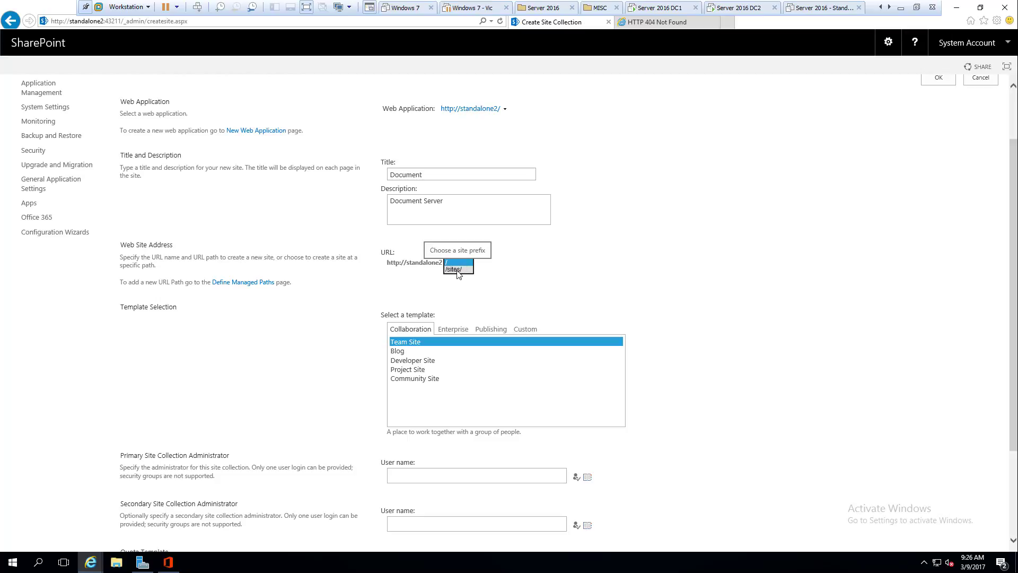
left_click(412, 288)
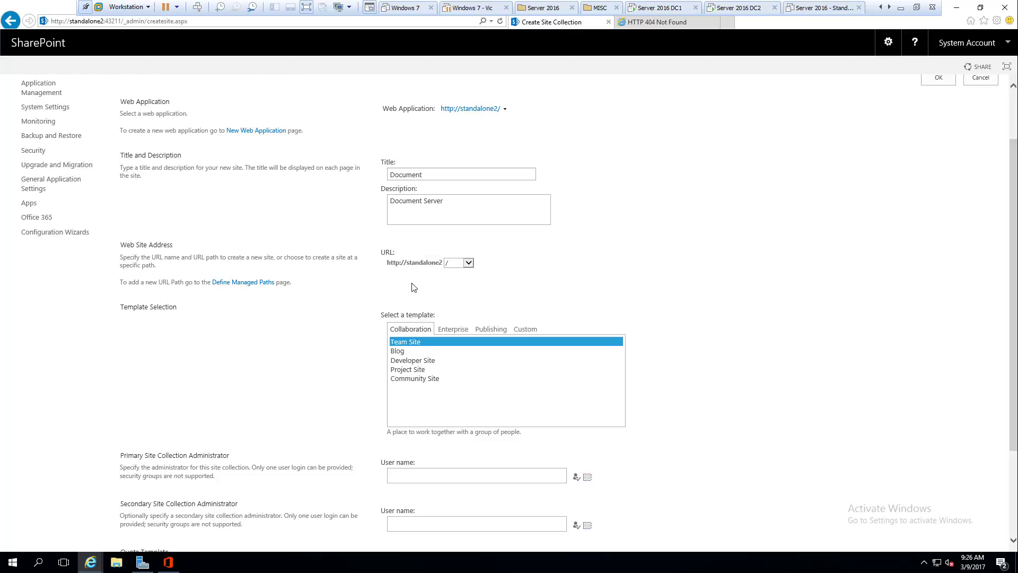
left_click(399, 351)
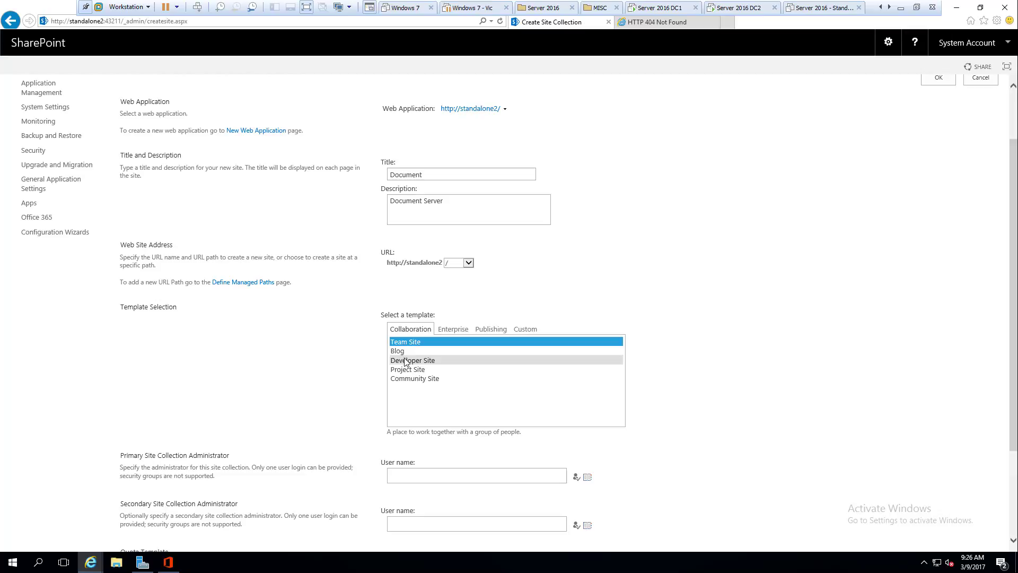
left_click(405, 341)
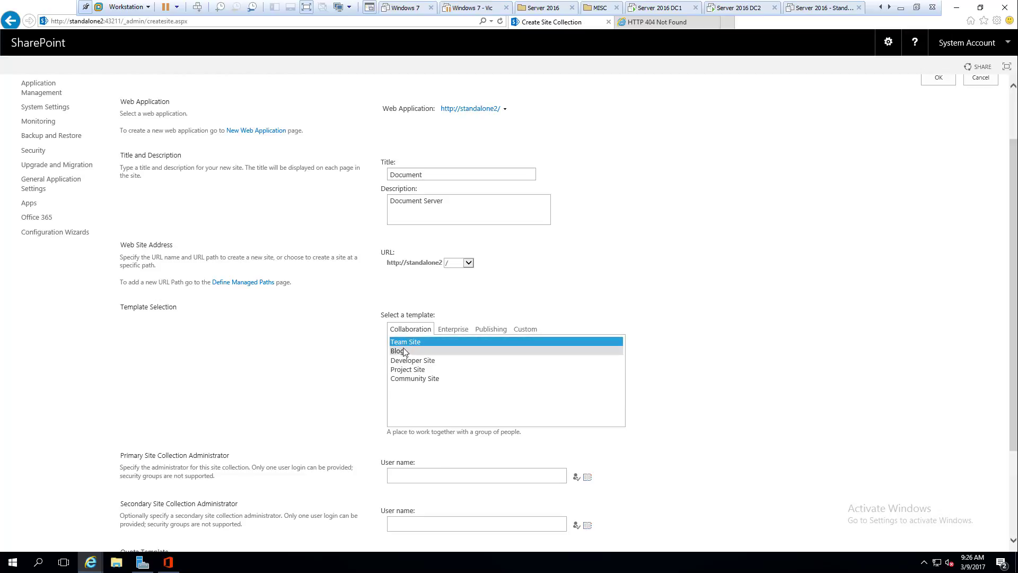
left_click(441, 334)
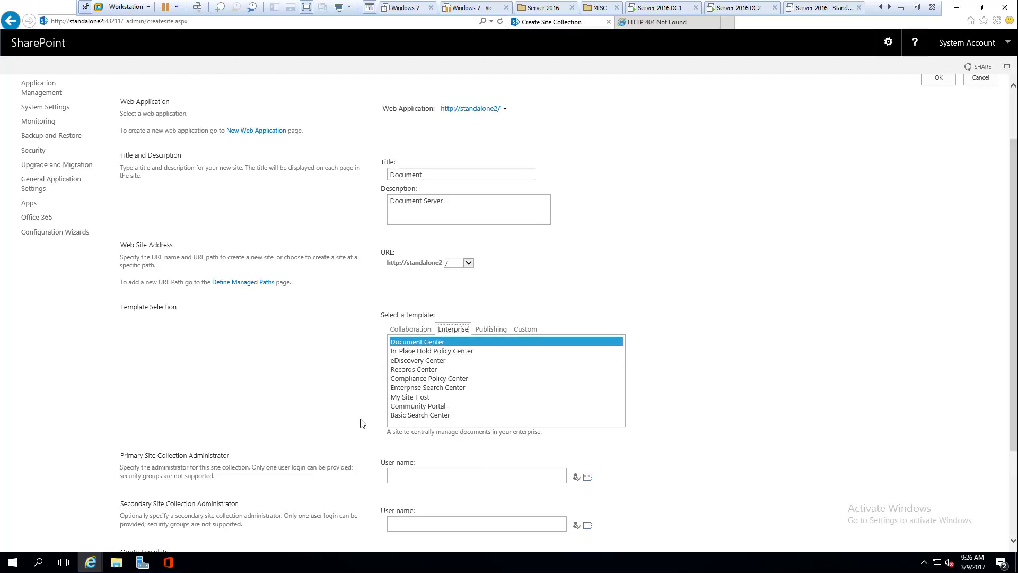
Step: Keep Document Center and resolve ACE\administrator as primary administrator, removing the unresolved admin entry
left_click(414, 342)
scroll(244, 372, "down", 3)
left_click_drag(122, 334, 248, 338)
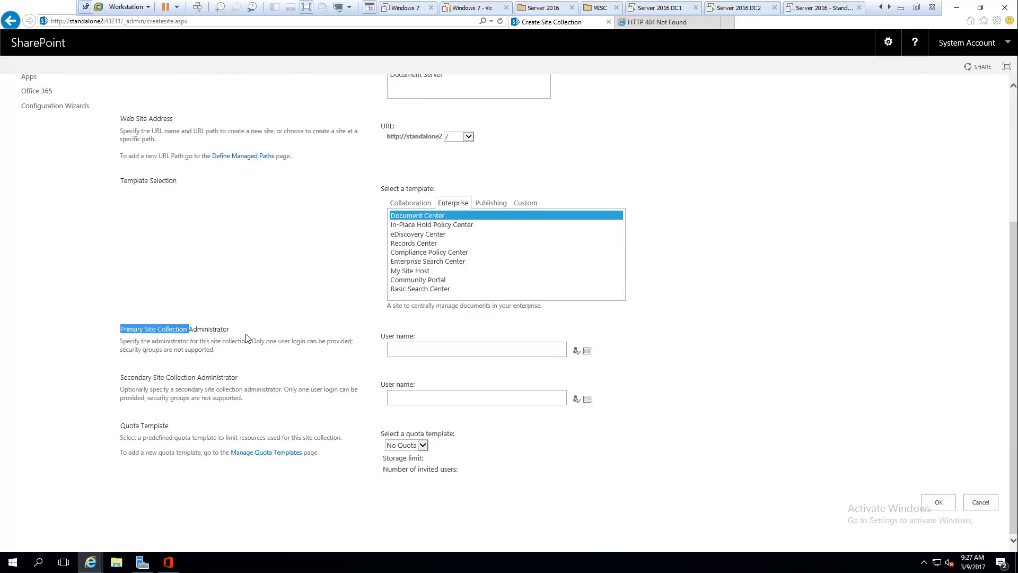
left_click(394, 348)
type("admin")
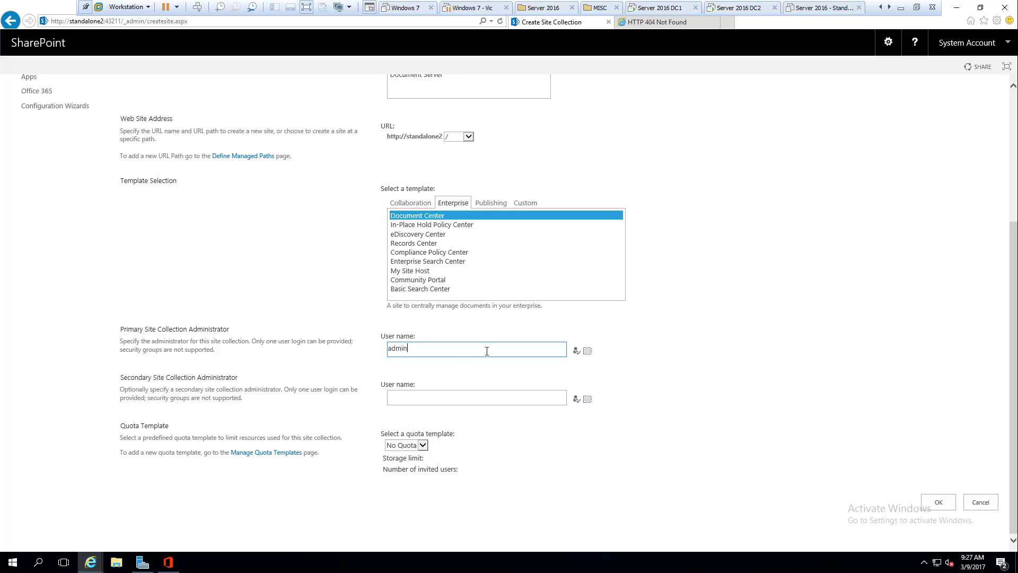
left_click(576, 351)
left_click(422, 352)
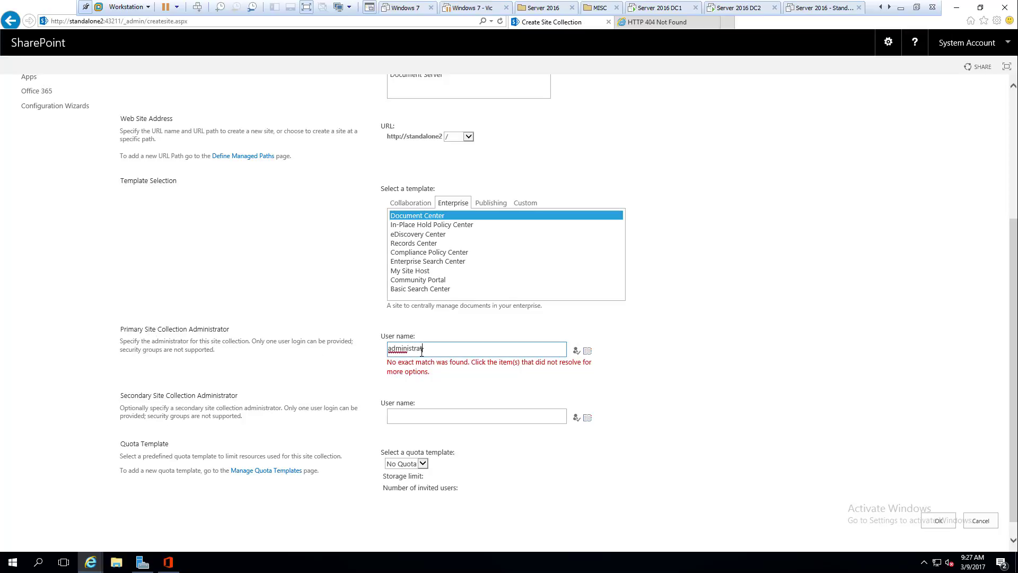
type("or")
left_click(575, 352)
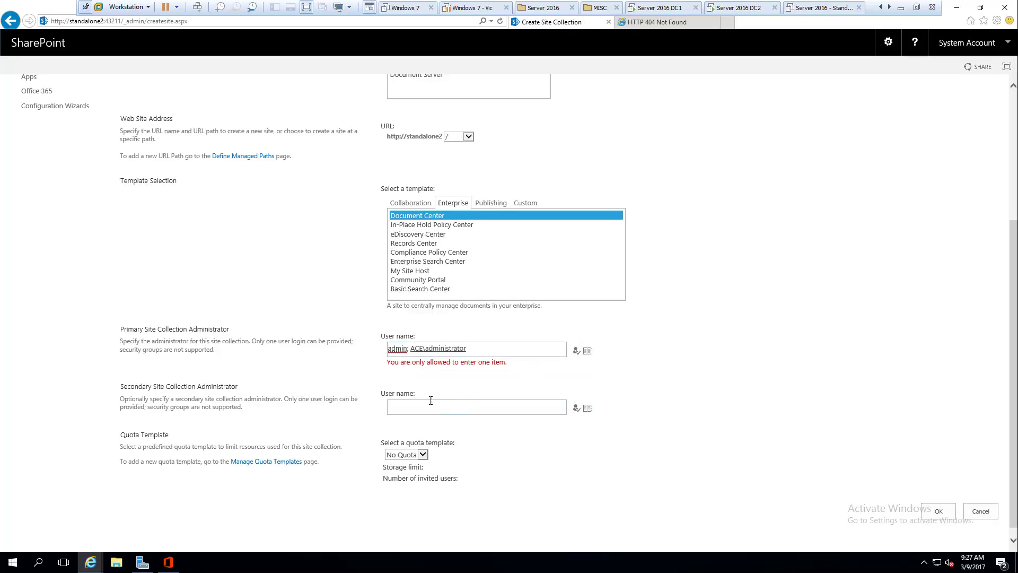
left_click_drag(408, 349, 350, 354)
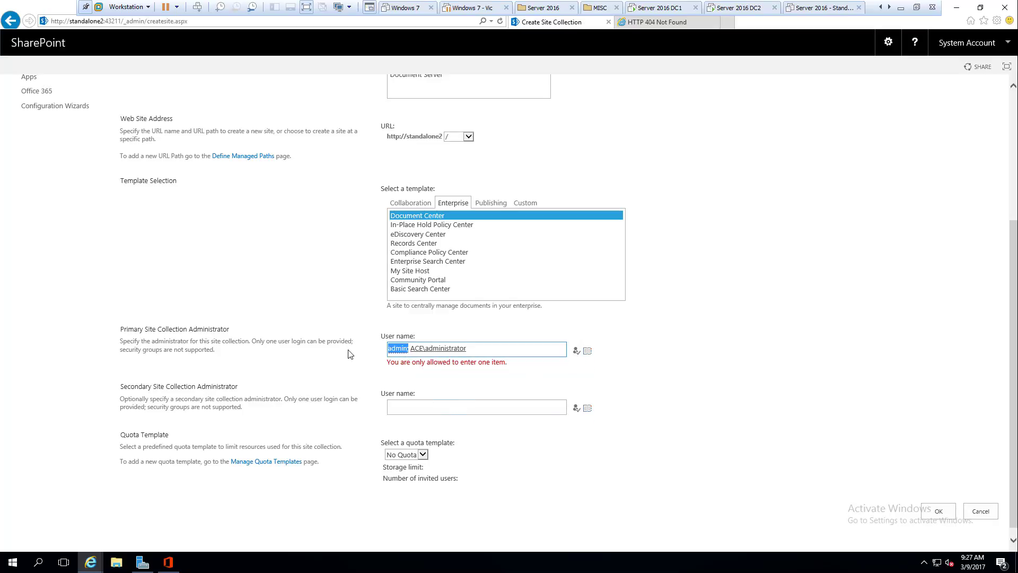
key("BackSpace")
Step: Move SPADMIN out of the primary administrators and resolve spadmin as secondary administrator
left_click(407, 405)
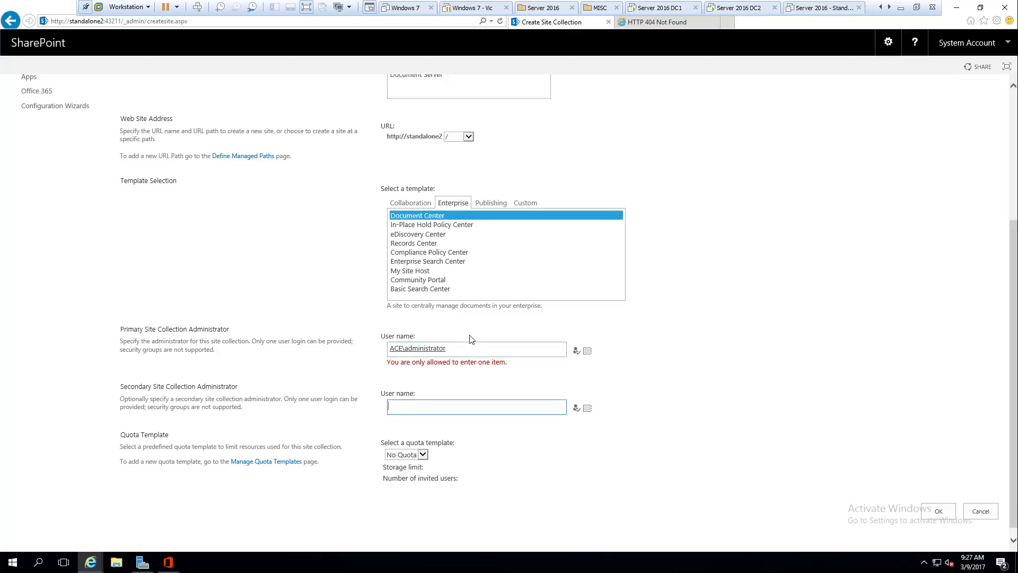
left_click(461, 350)
type("; spa")
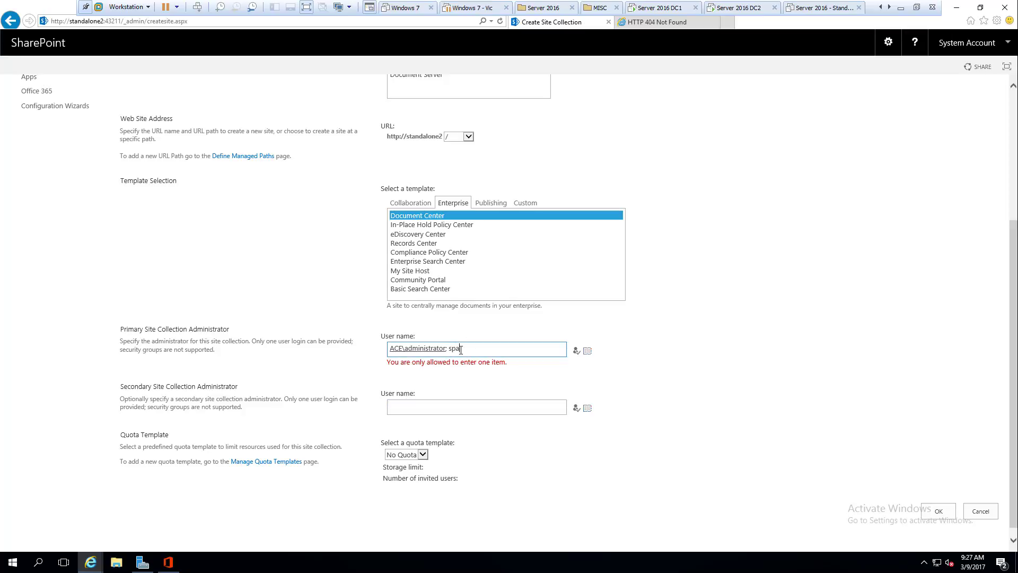
type("dmin")
left_click(577, 350)
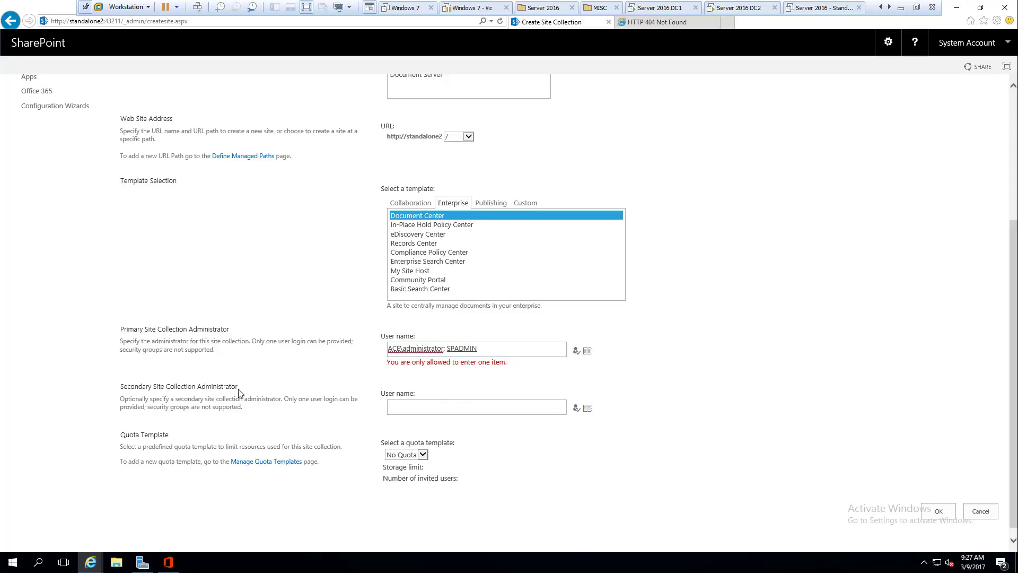
scroll(247, 375, "down", 1)
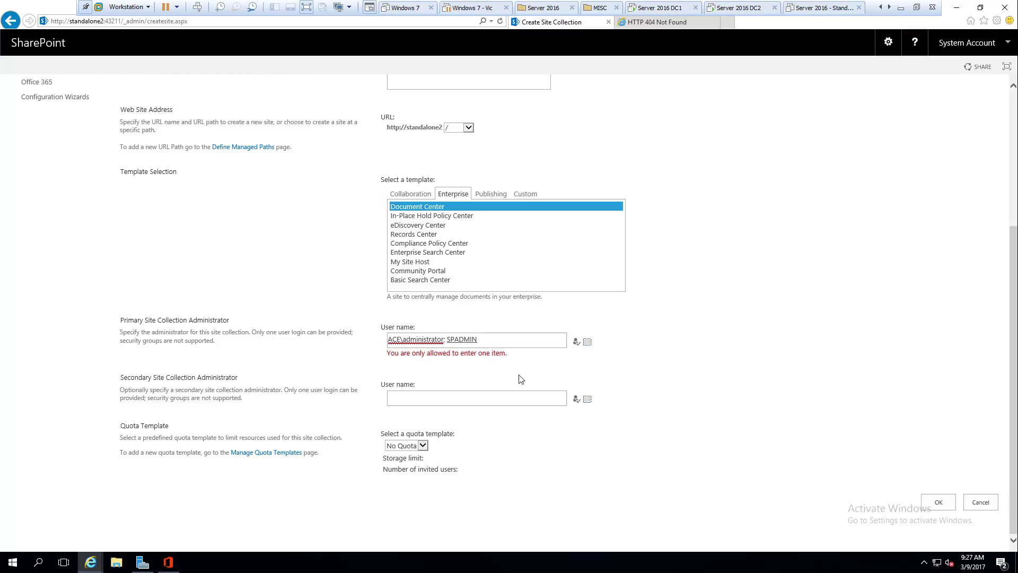
left_click(937, 504)
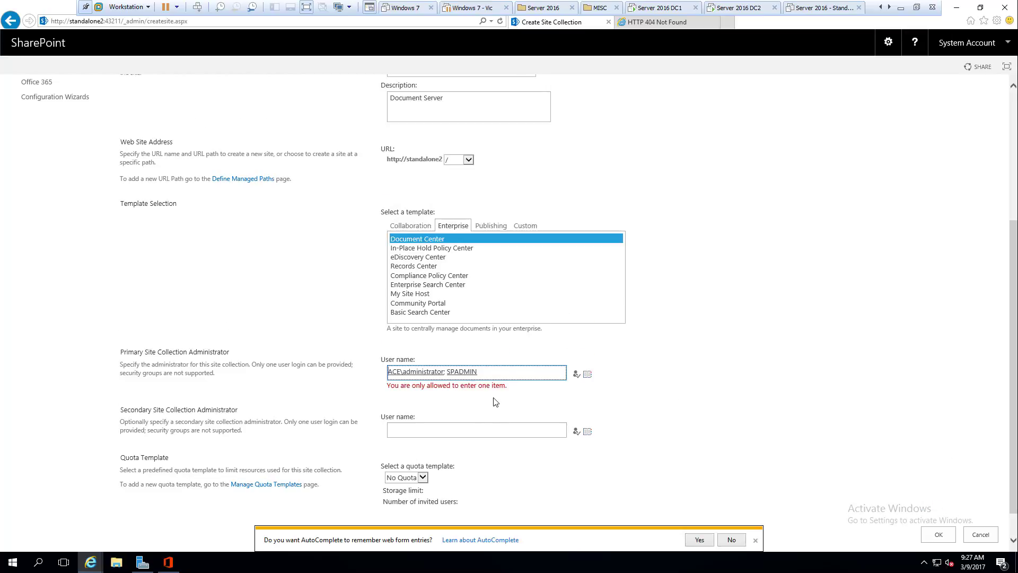
left_click_drag(493, 380, 454, 382)
key("BackSpace")
left_click(412, 430)
type("pa")
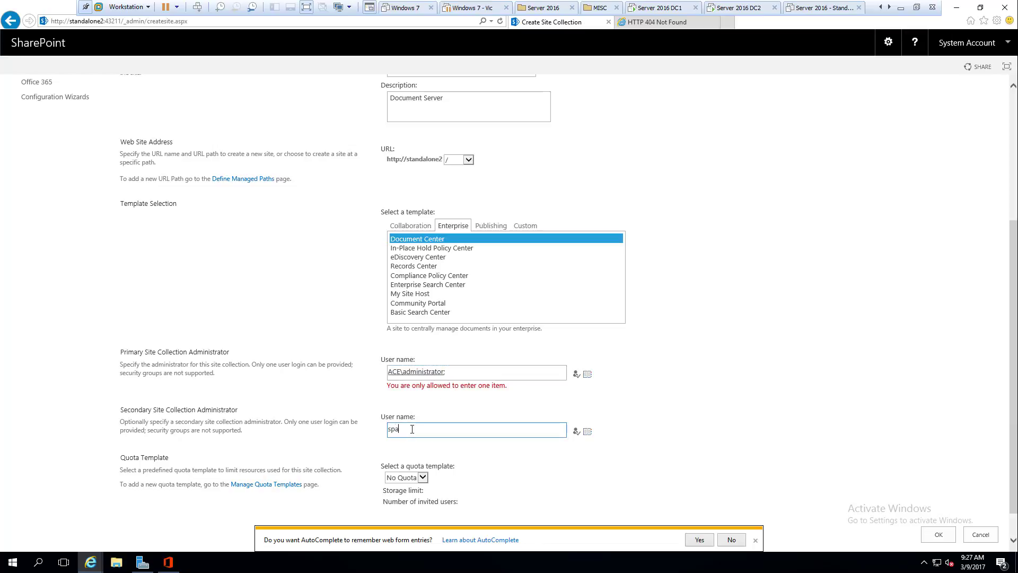
type("dmin")
left_click(576, 431)
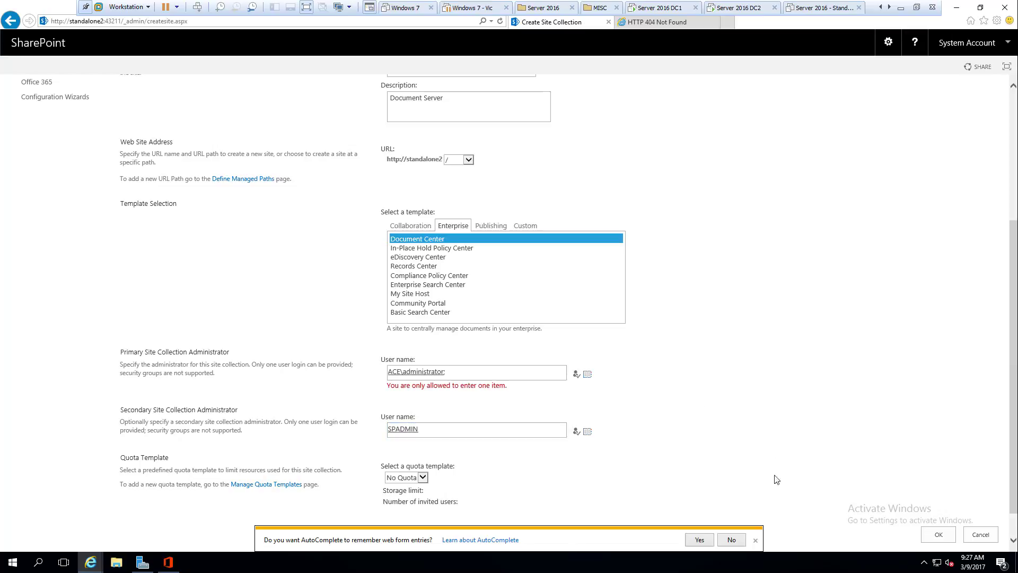
left_click(936, 536)
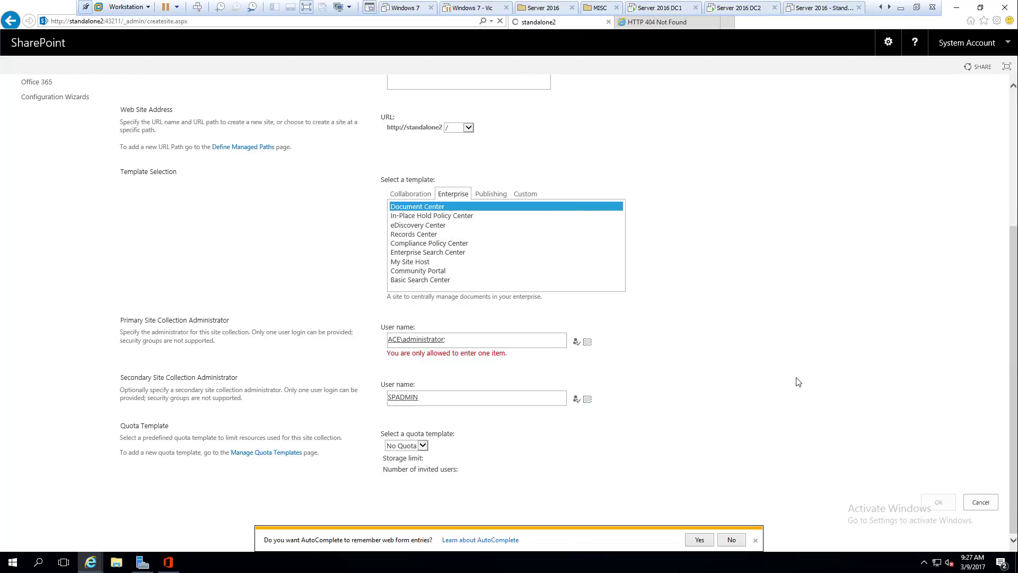
left_click(458, 339)
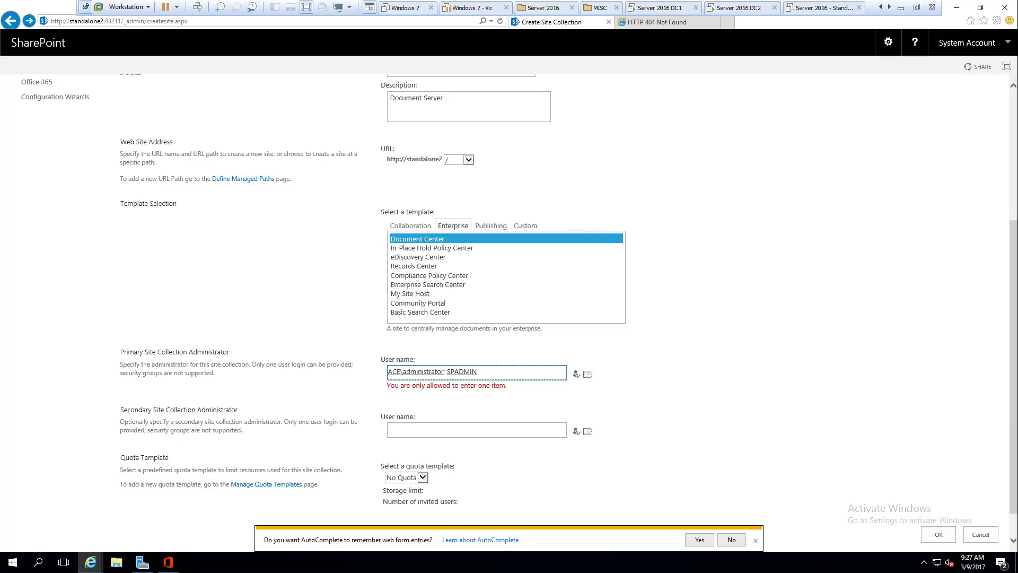
double_click(460, 371)
key("BackSpace")
left_click(430, 431)
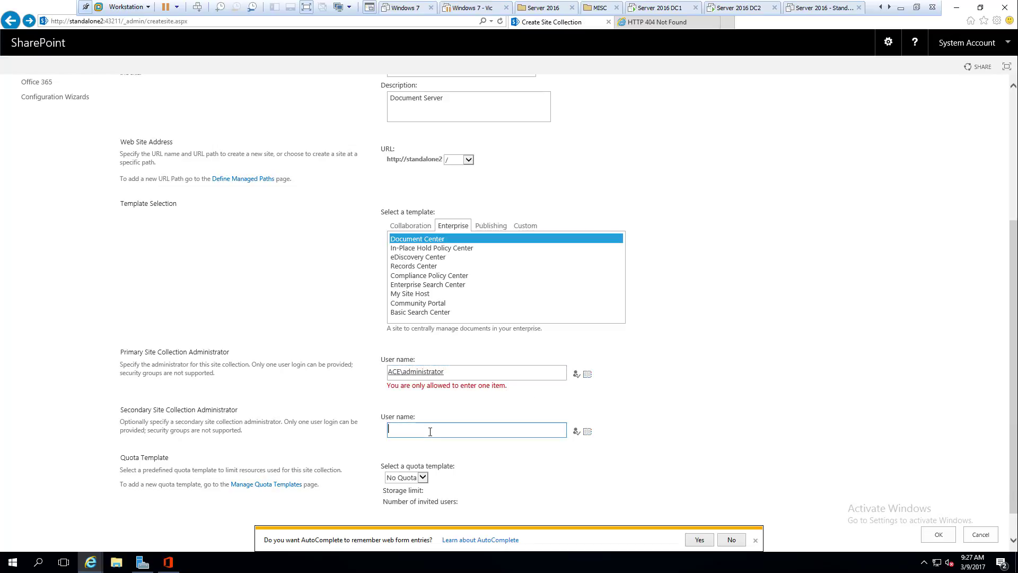
type("spadmin")
scroll(791, 416, "down", 1)
left_click(939, 501)
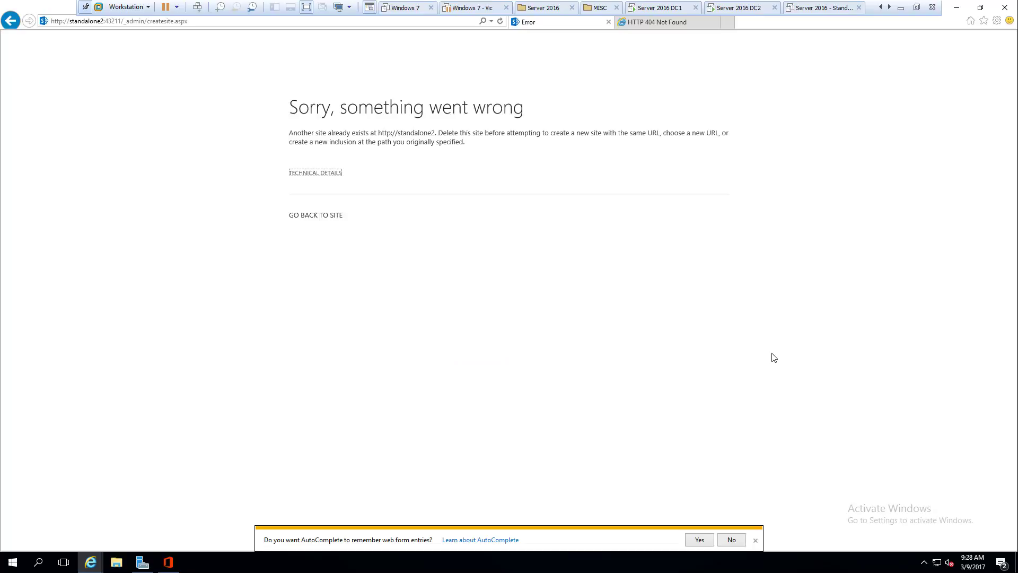
left_click(460, 170)
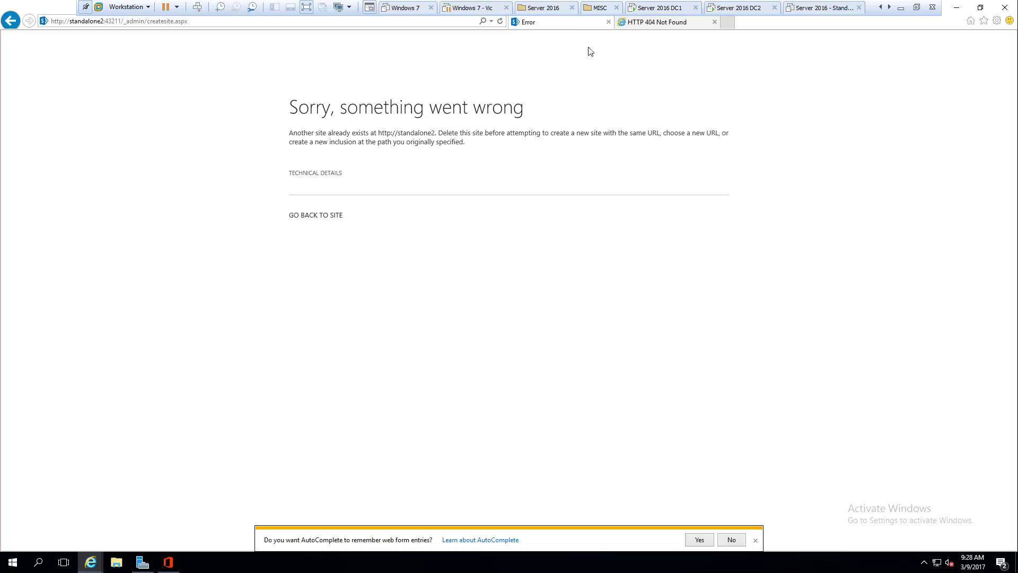
key("alt+Left")
left_click(624, 24)
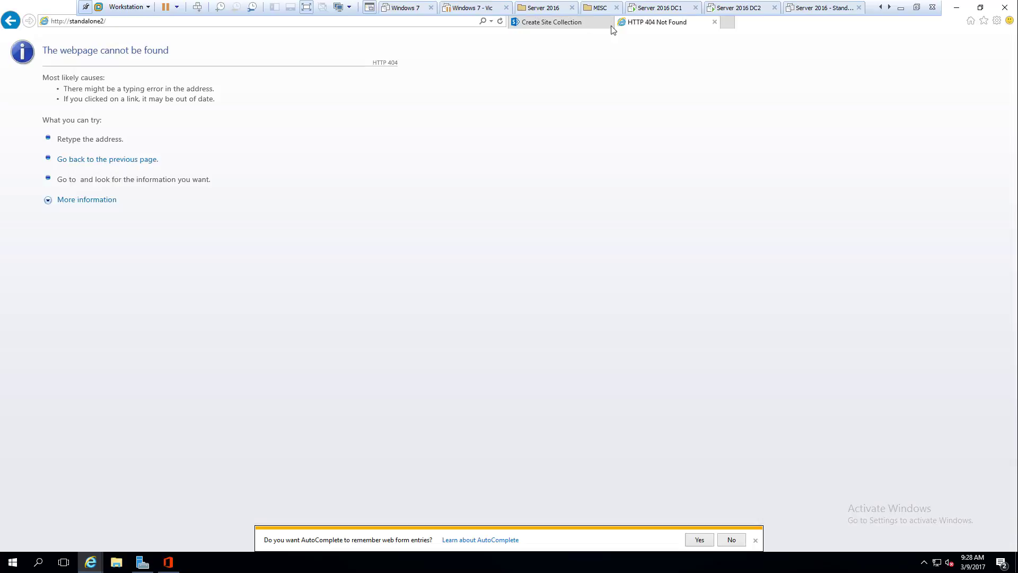
left_click(118, 21)
left_click(119, 22)
key("Return")
key("ctrl+Tab")
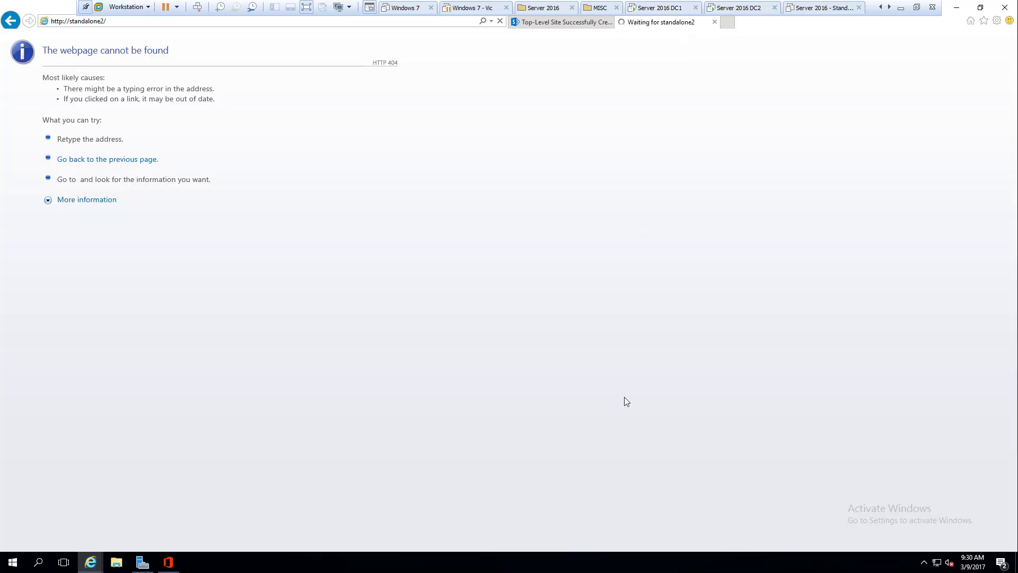
Step: Review process memory usage in Task Manager's detailed view sorted by Memory, then close it
right_click(374, 562)
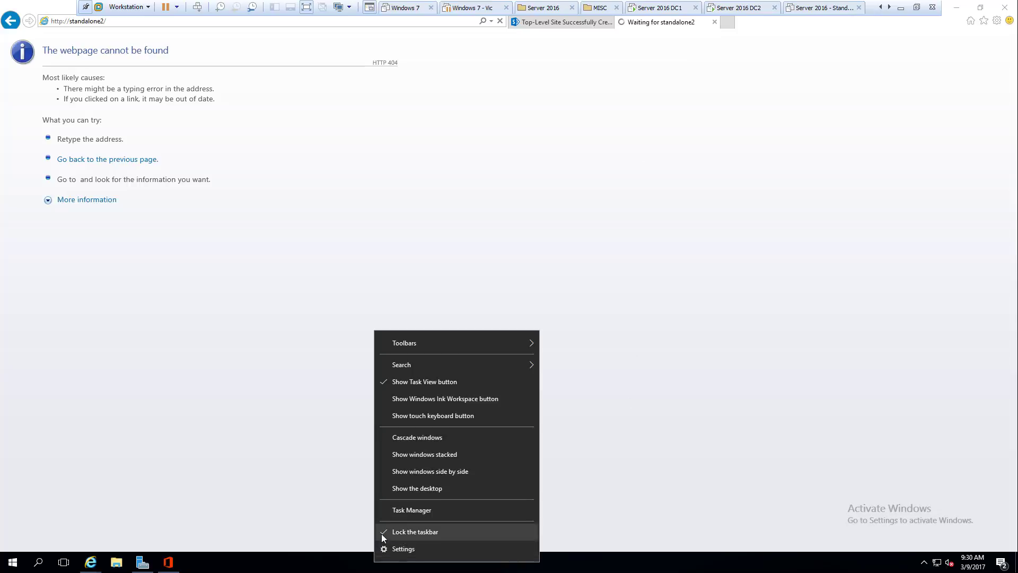
left_click(404, 509)
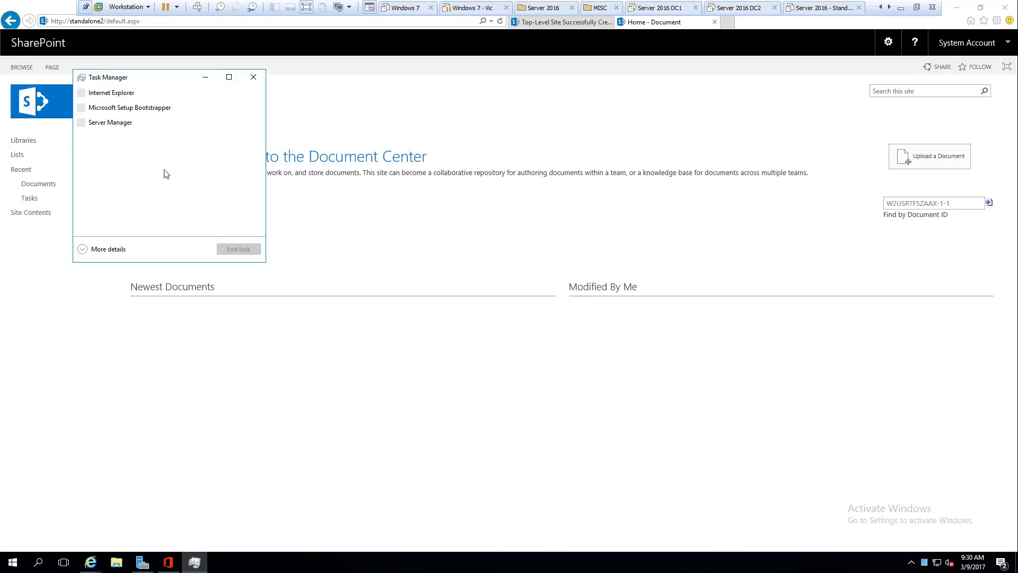
left_click(96, 251)
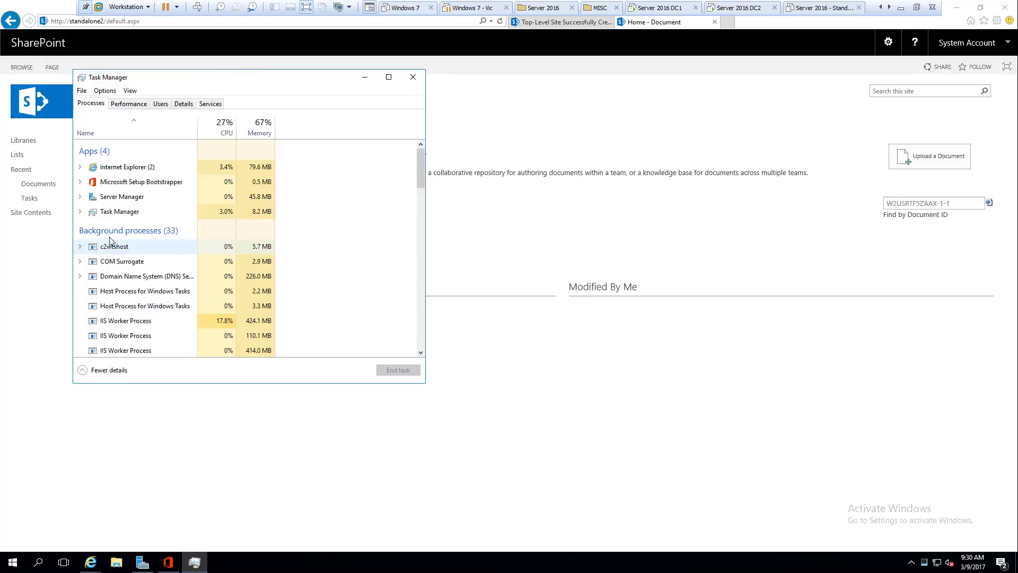
left_click(265, 124)
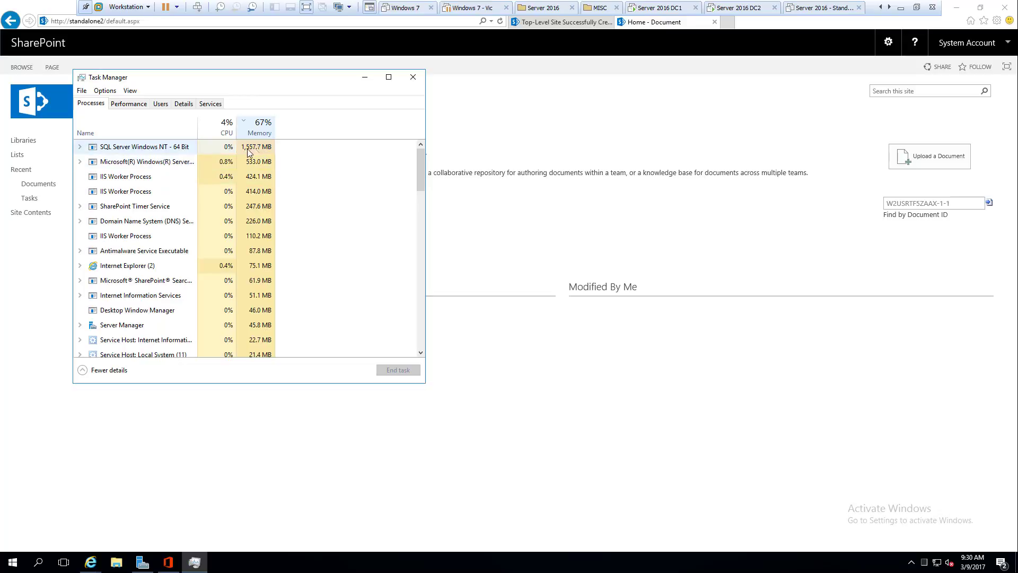
left_click(413, 77)
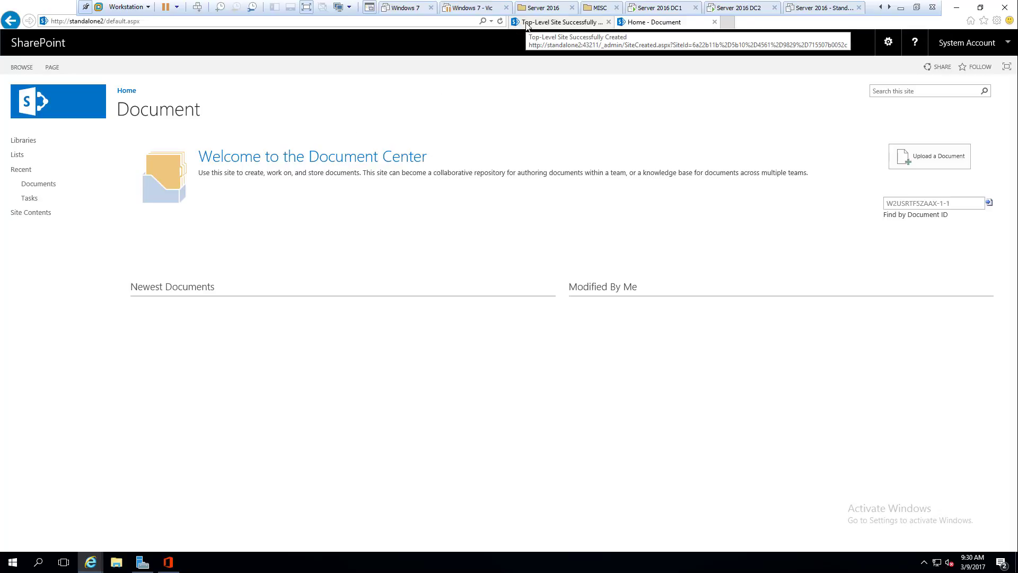
Step: Acknowledge the site creation confirmation and go to Delete a site collection from Application Management
left_click(554, 24)
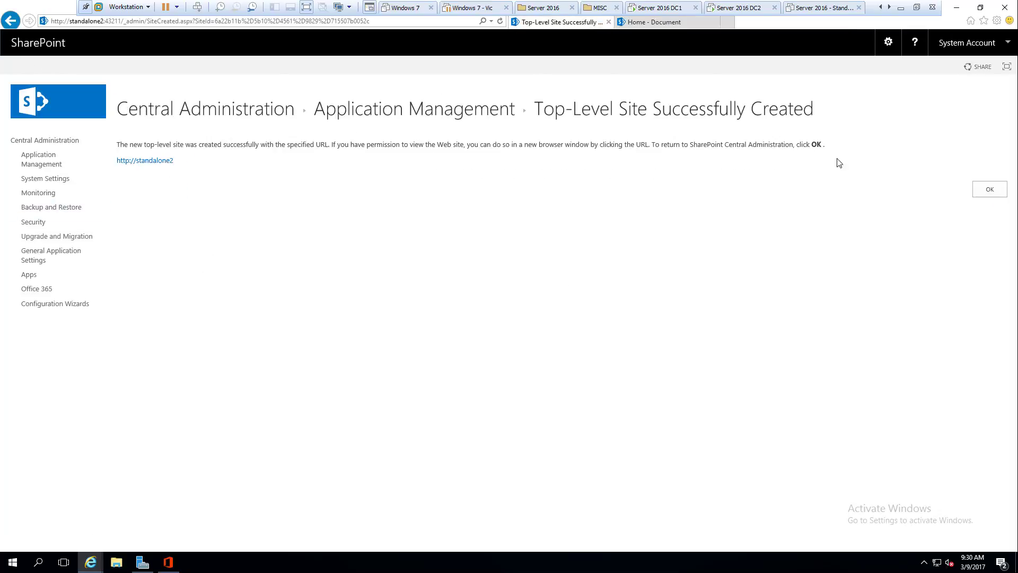
left_click(987, 189)
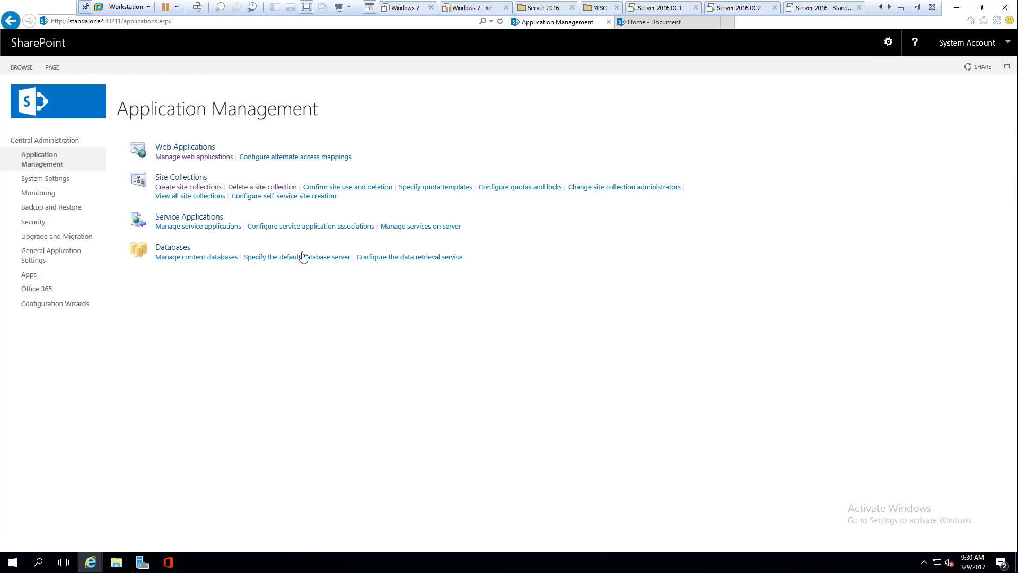
left_click(255, 190)
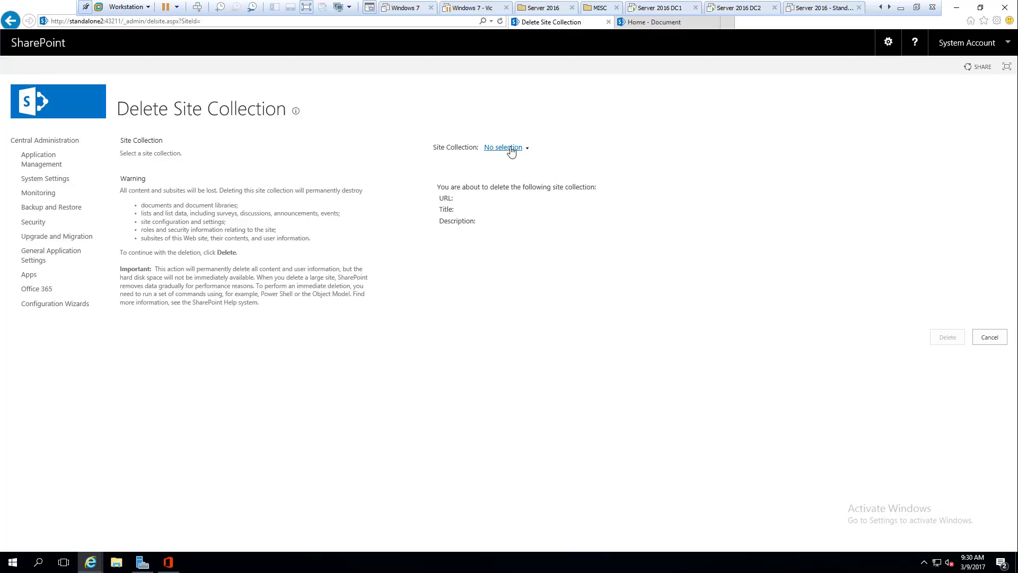
left_click(526, 149)
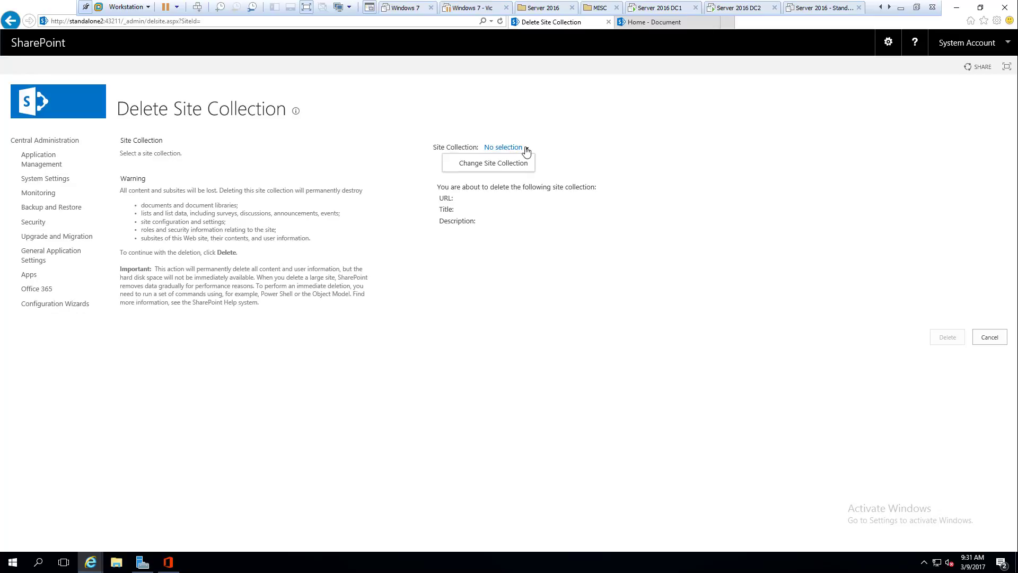
left_click(492, 162)
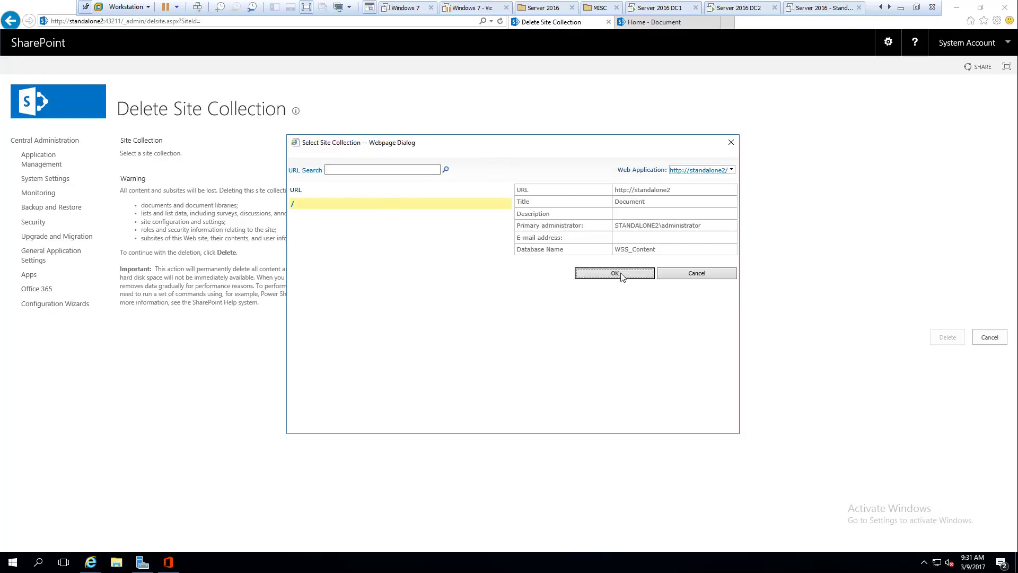
left_click(303, 205)
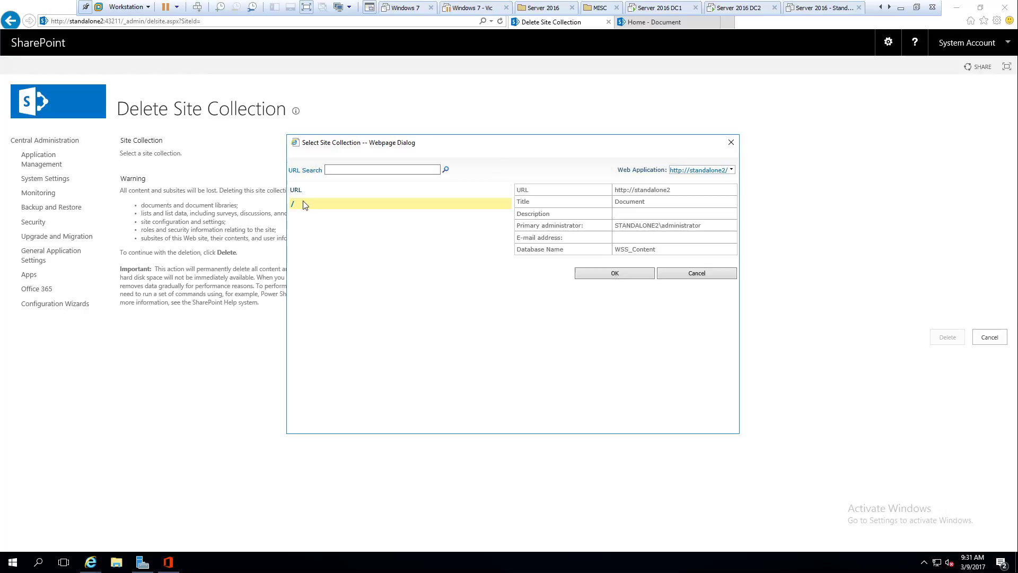
left_click(615, 274)
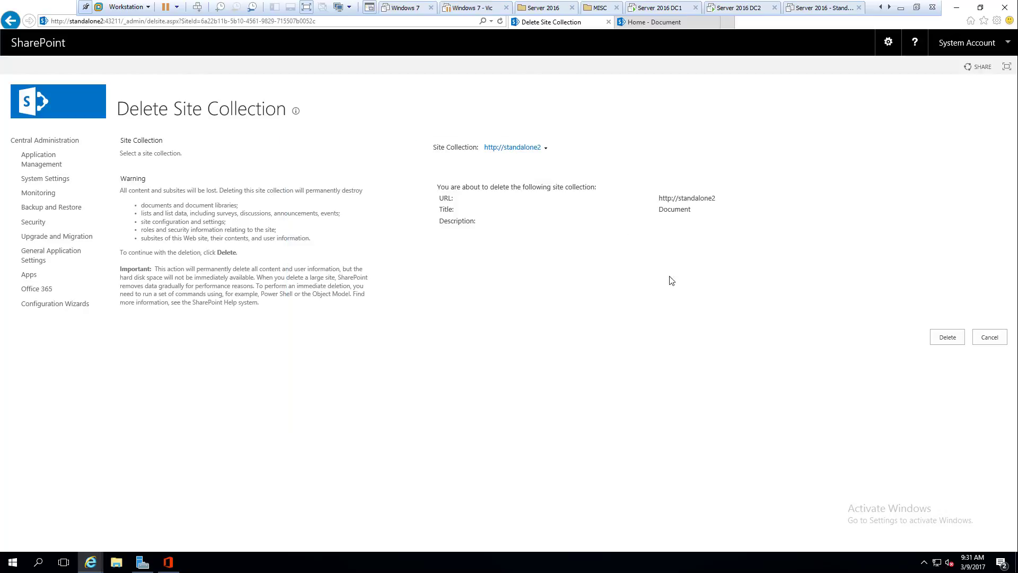
left_click(1000, 337)
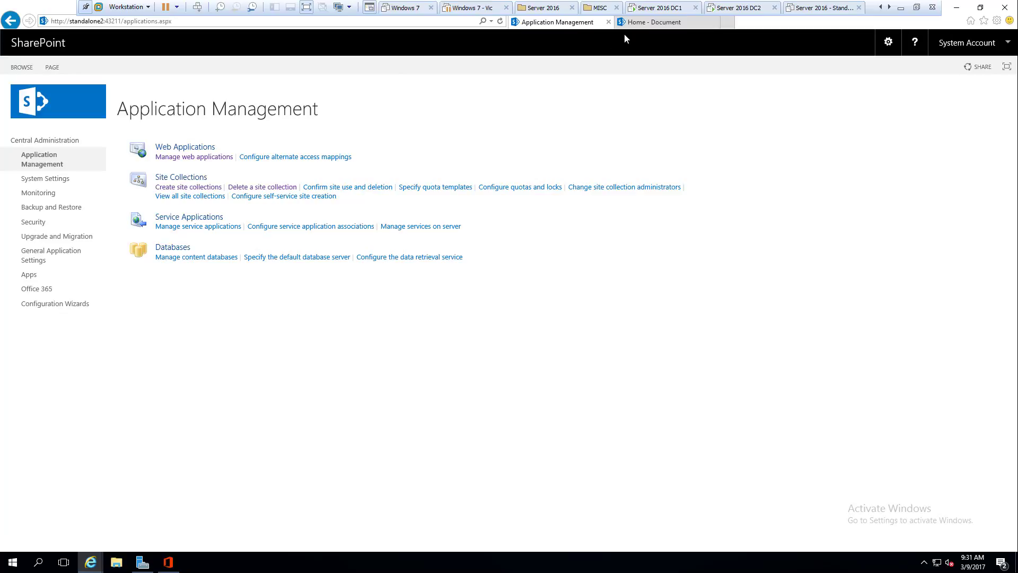
Step: Browse the Document site's Site Contents and the Add an app page, then return to Site Contents
left_click(636, 24)
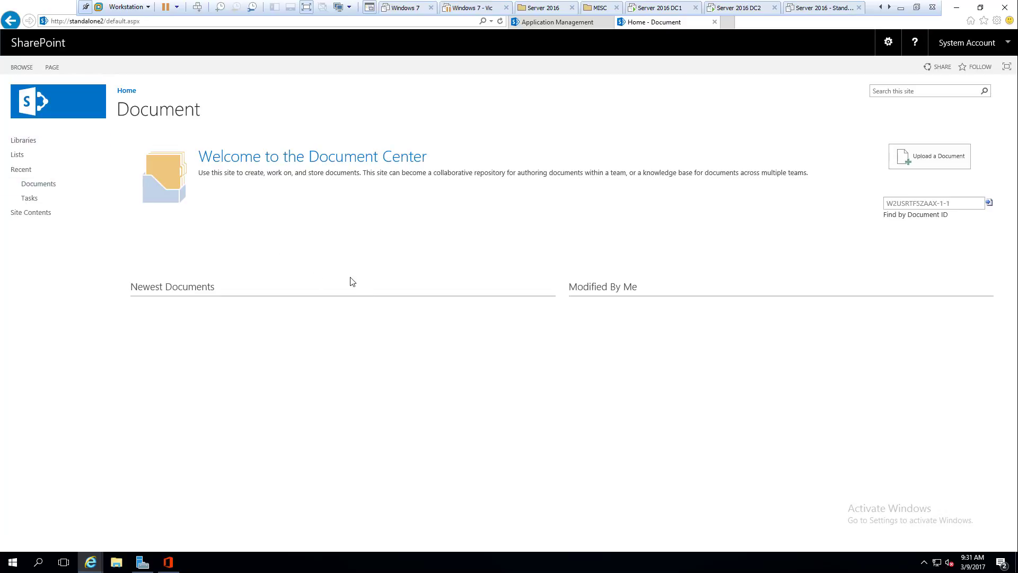
left_click(28, 143)
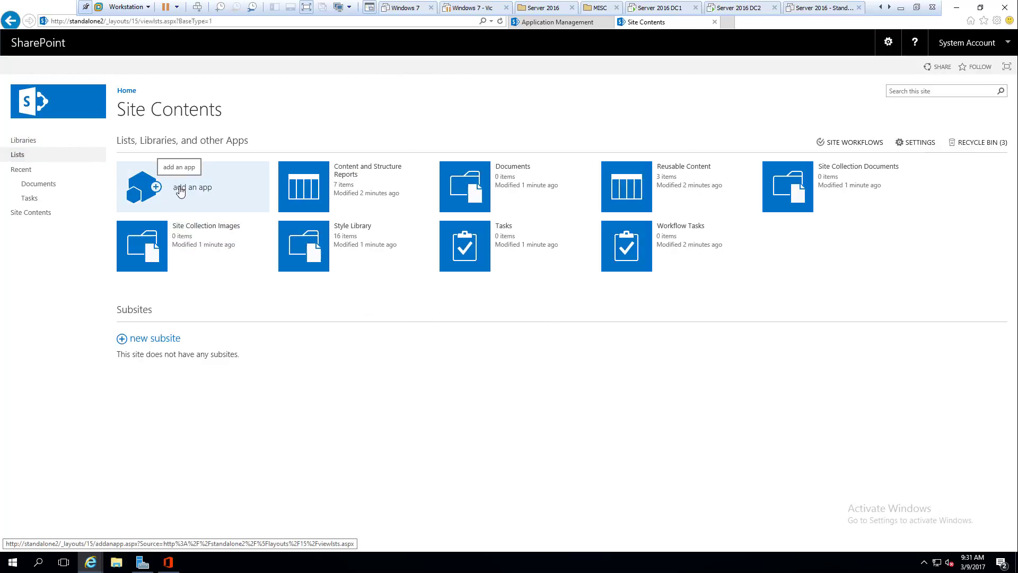
left_click(181, 192)
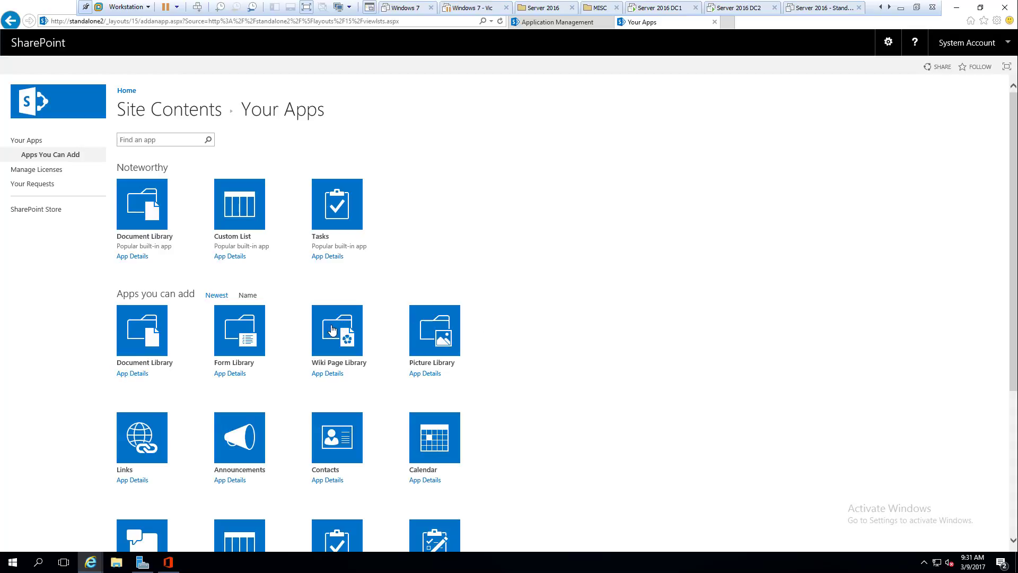
scroll(335, 331, "down", 2)
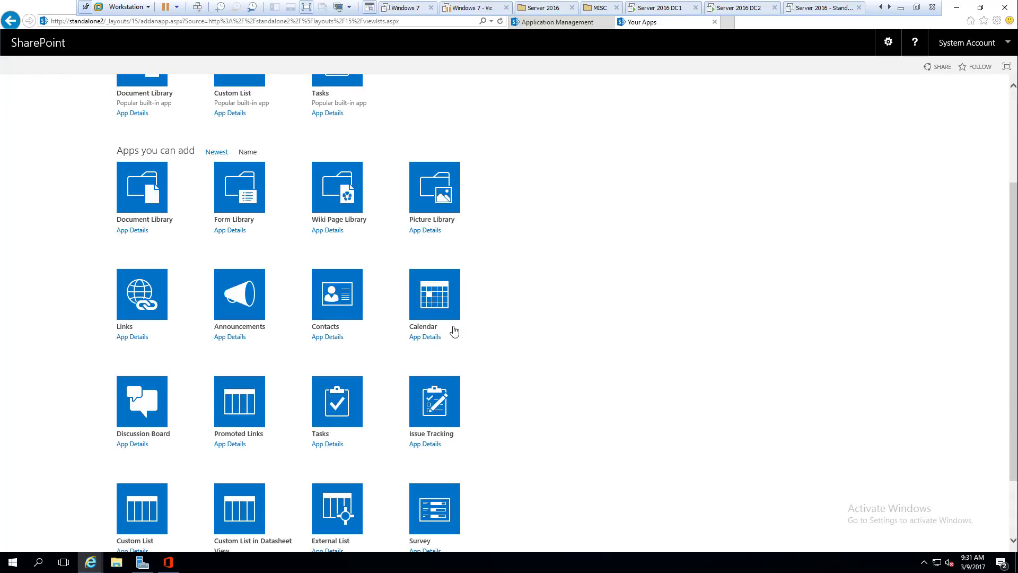
scroll(453, 332, "down", 1)
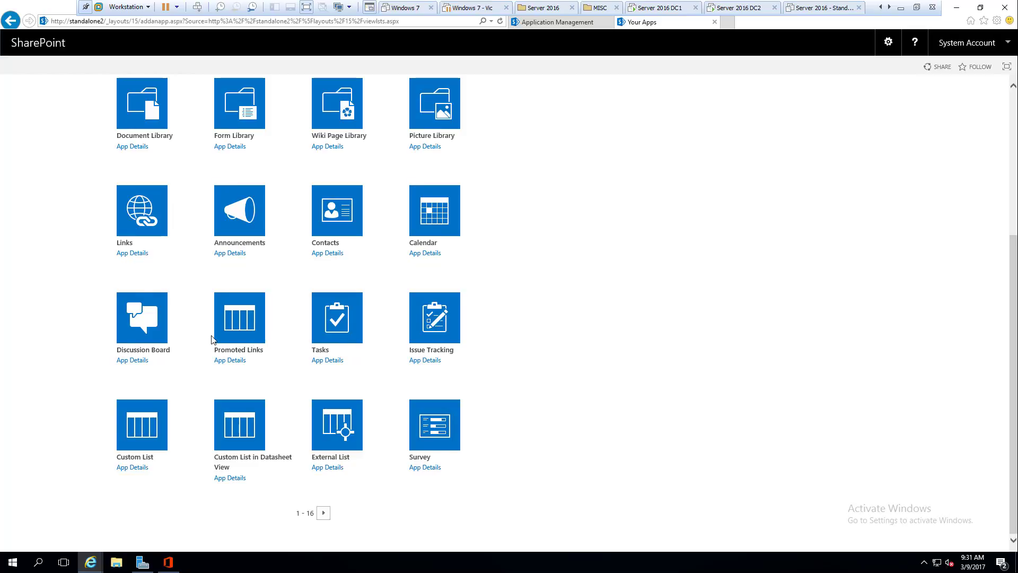
scroll(212, 340, "up", 3)
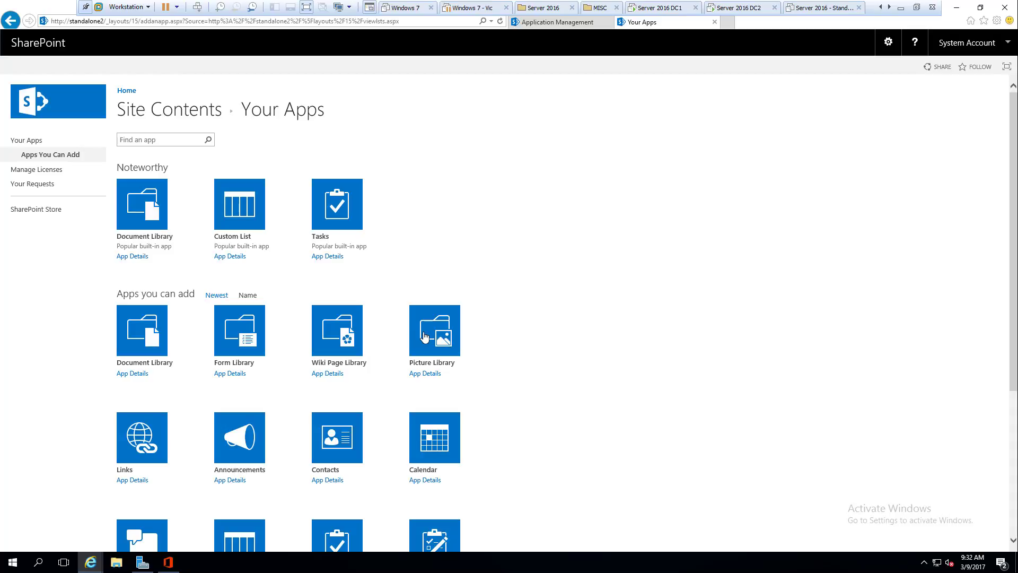
scroll(425, 337, "down", 2)
scroll(424, 338, "up", 2)
left_click(154, 118)
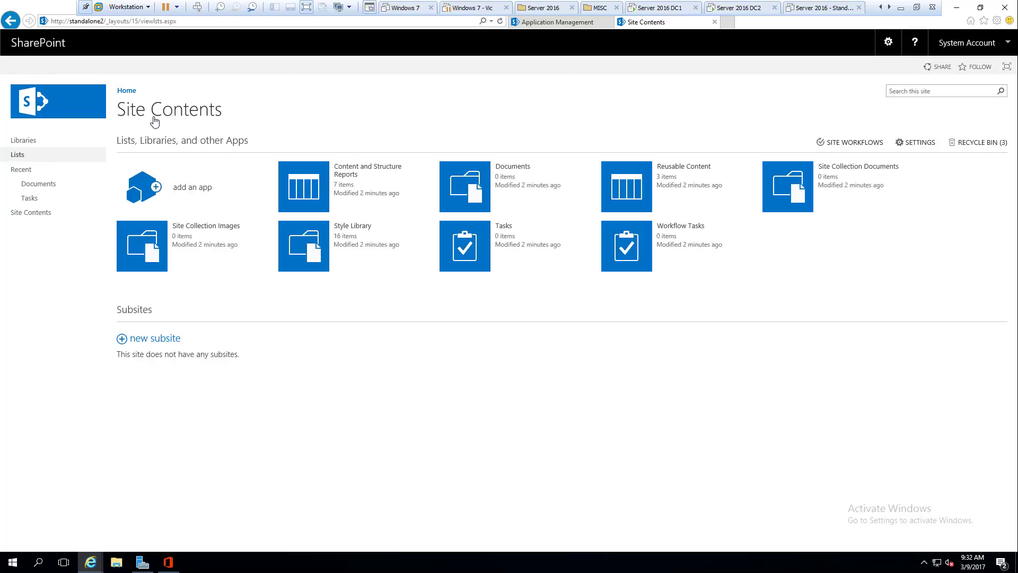